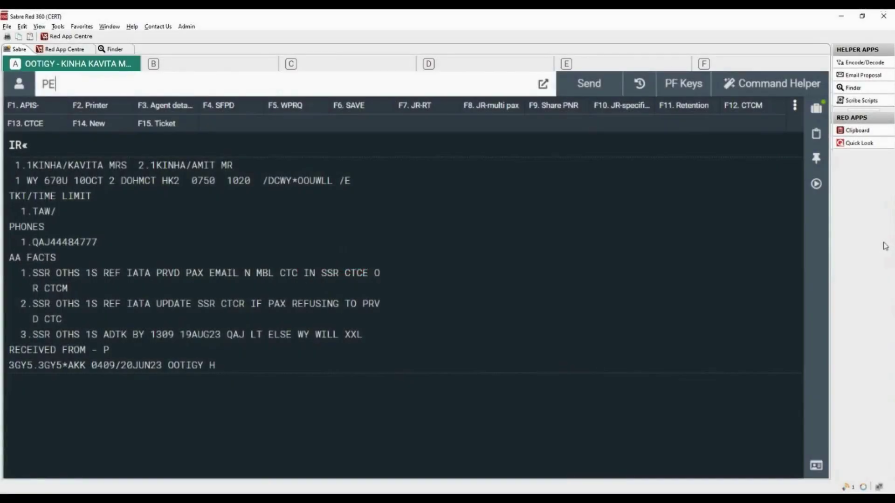
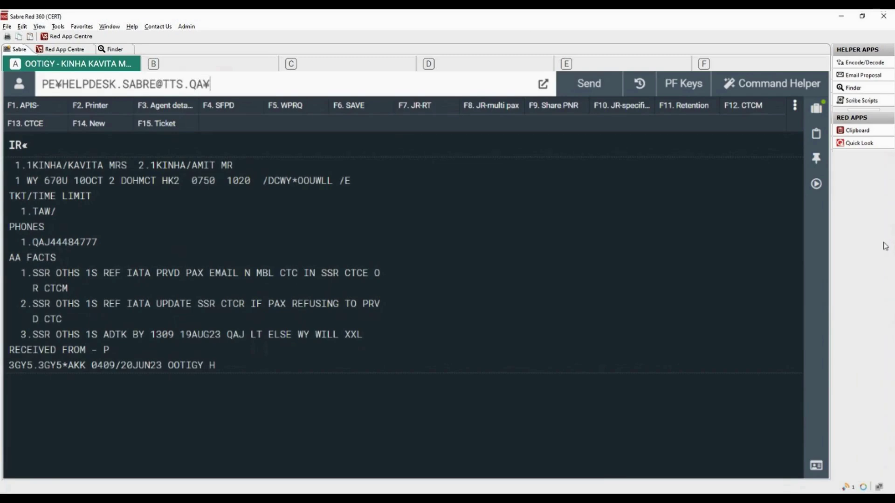
Step: Add passenger 1.1's e-mail address to the booking with a PE entry
text(-1.1)
key(Return)
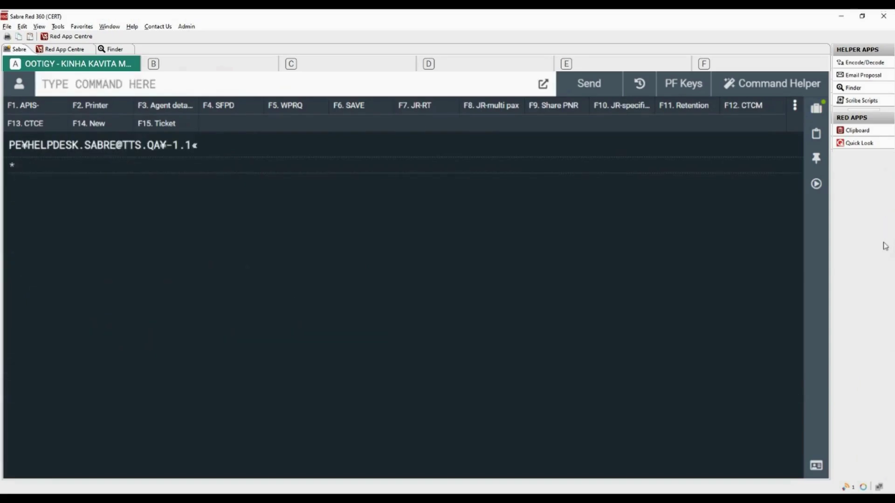
Step: Add a 3CTCM mobile number and a 3CTCE e-mail contact for passenger 1.1
text(3CT)
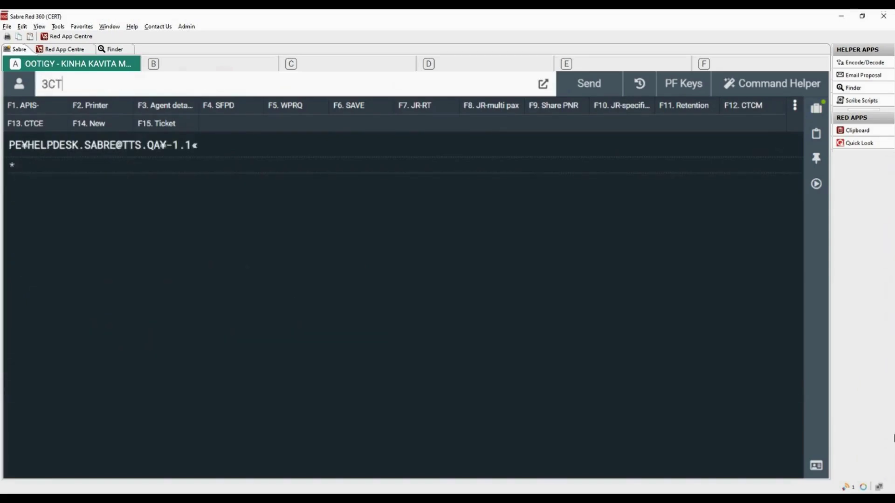
text(CM/55123456)
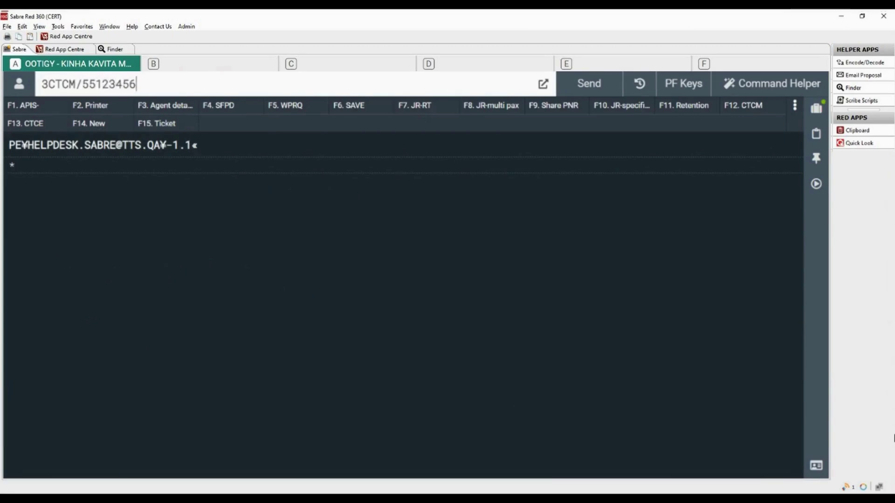
text(-1.1)
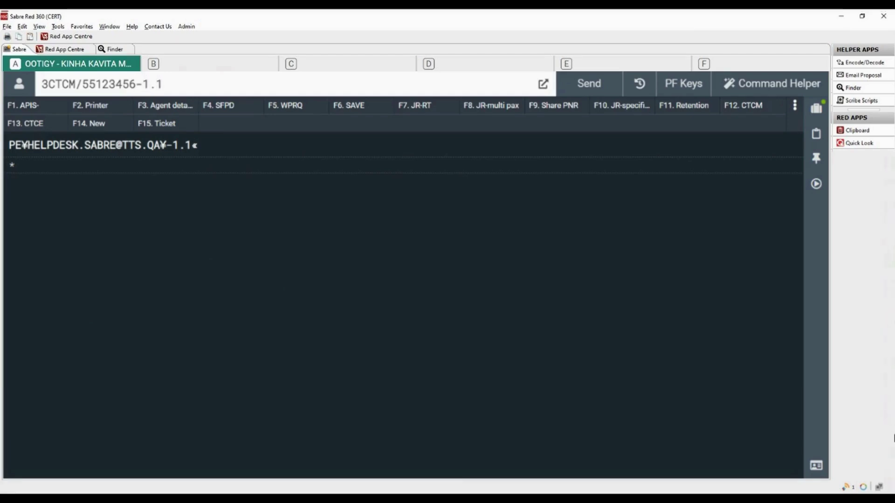
key(Return)
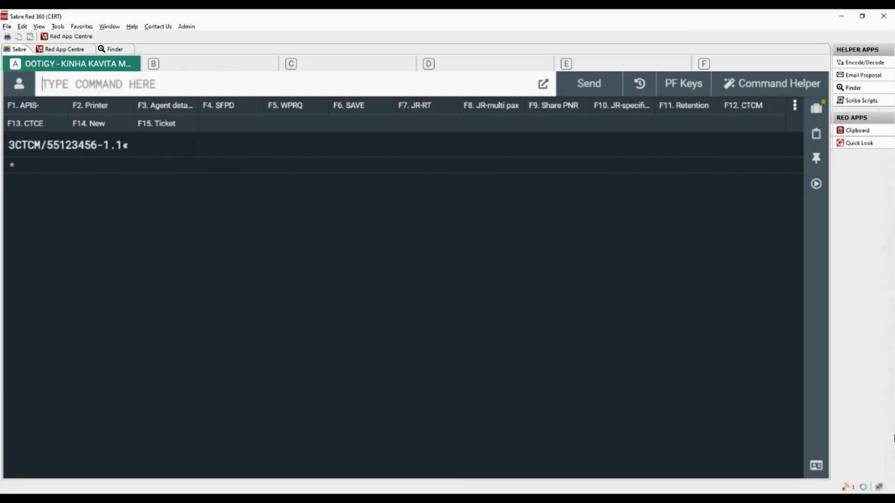
text(3CT)
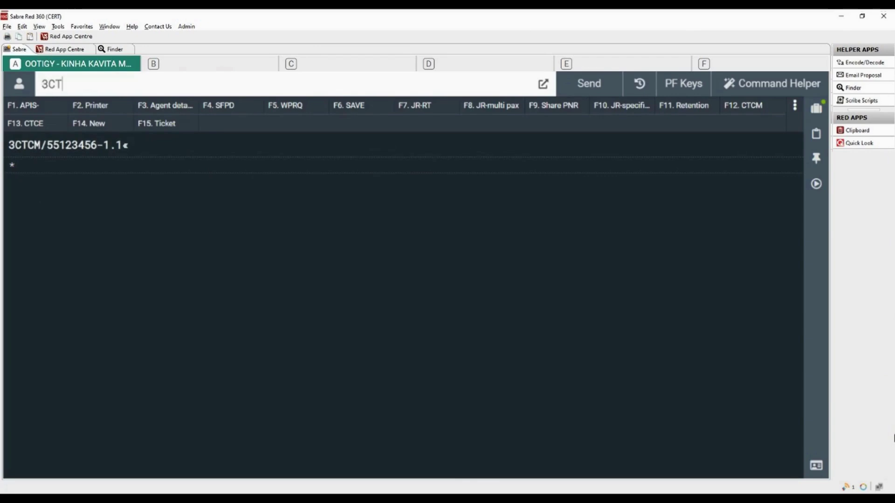
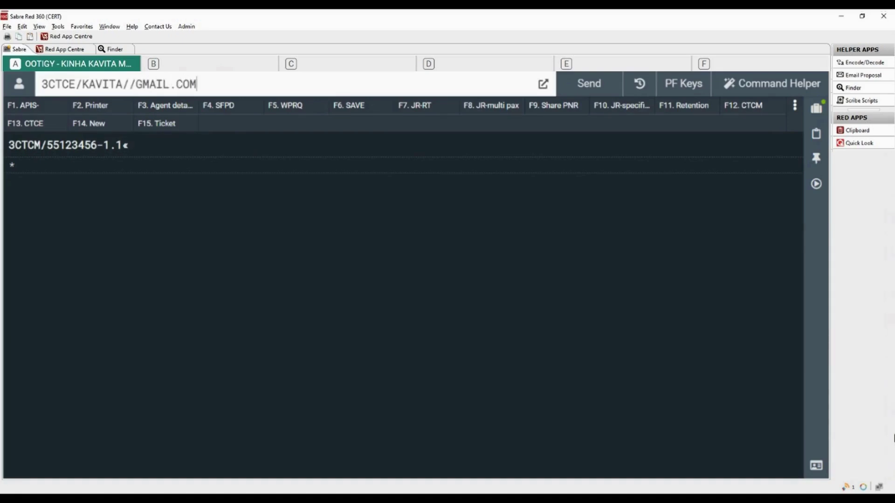
text(-1.1)
key(Return)
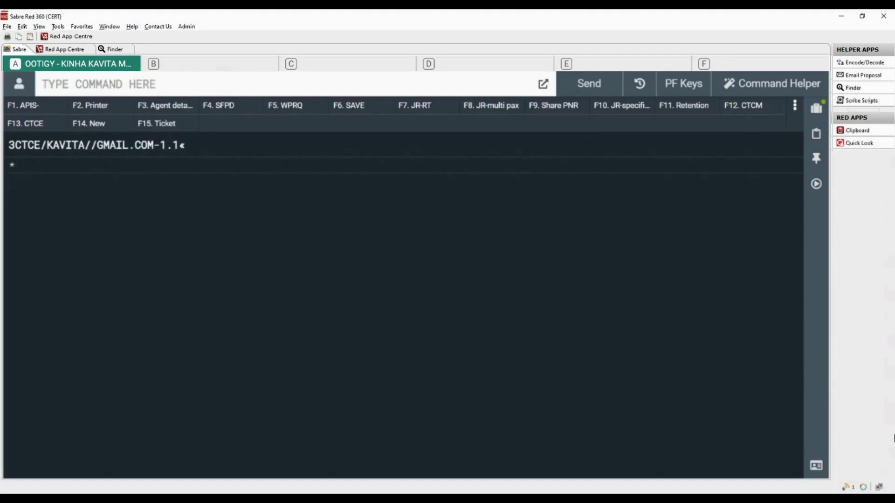
text(3DOCS/)
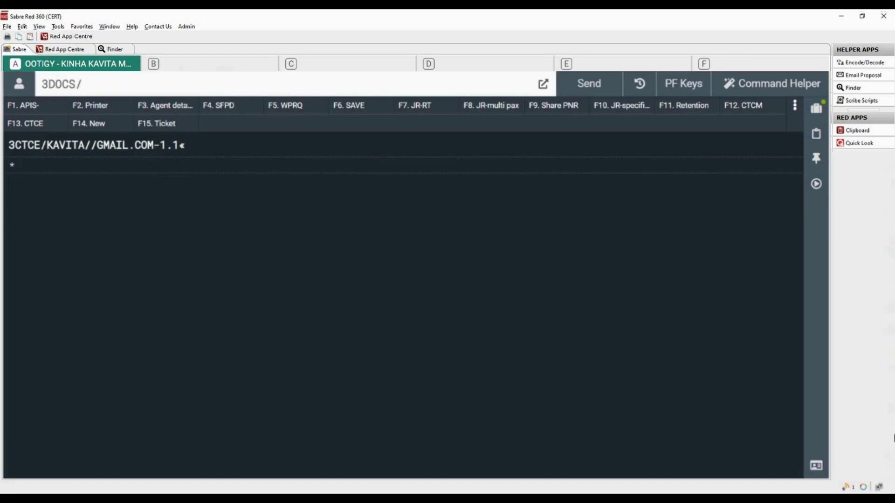
text(P/IN/A12345)
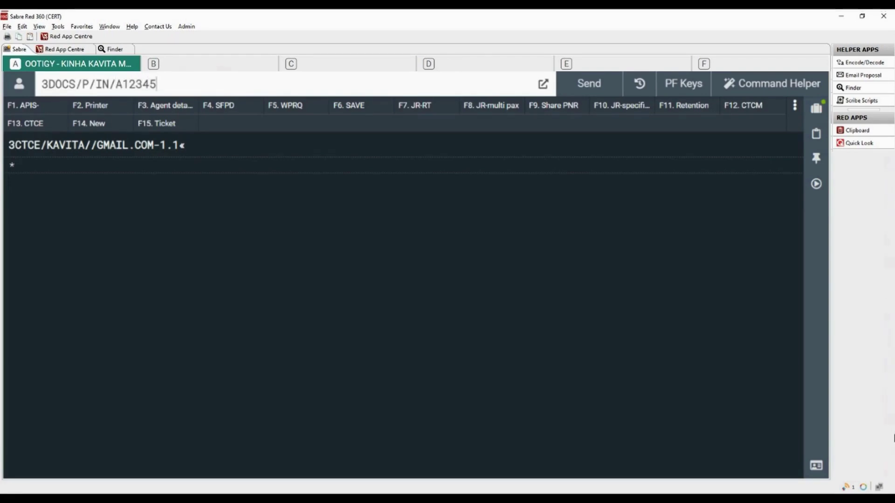
text(/IN/18JUN)
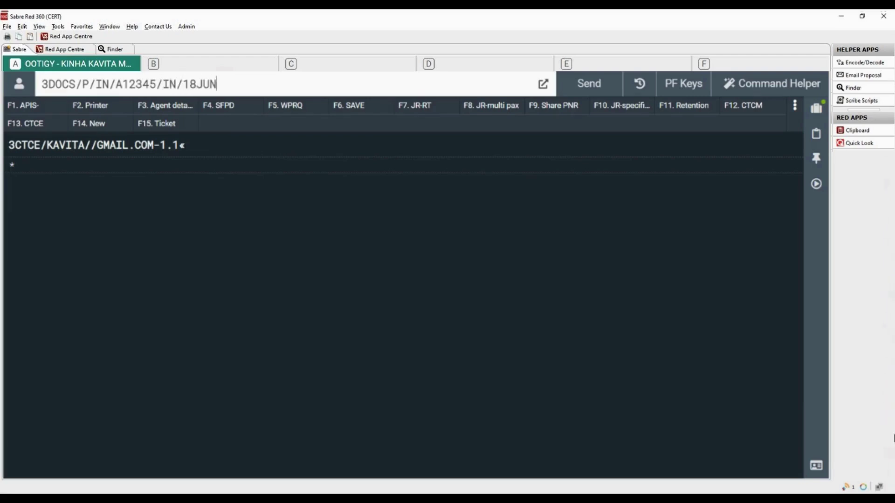
text(86/F/11JUL28)
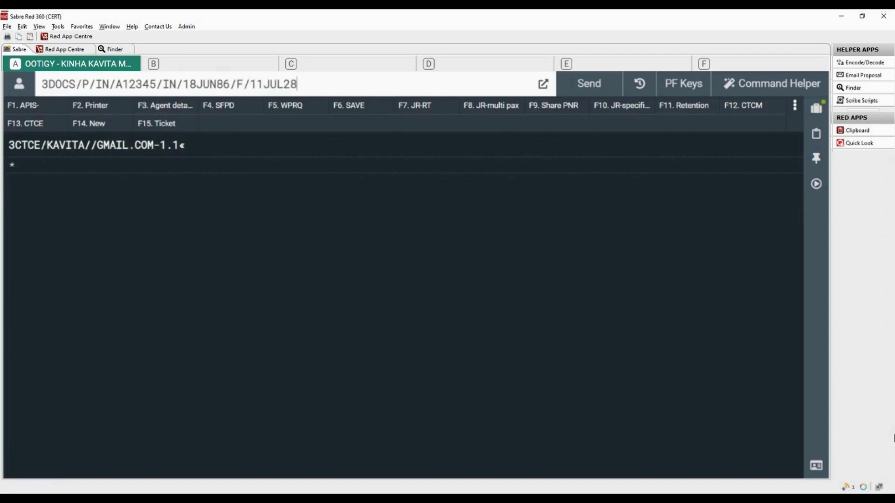
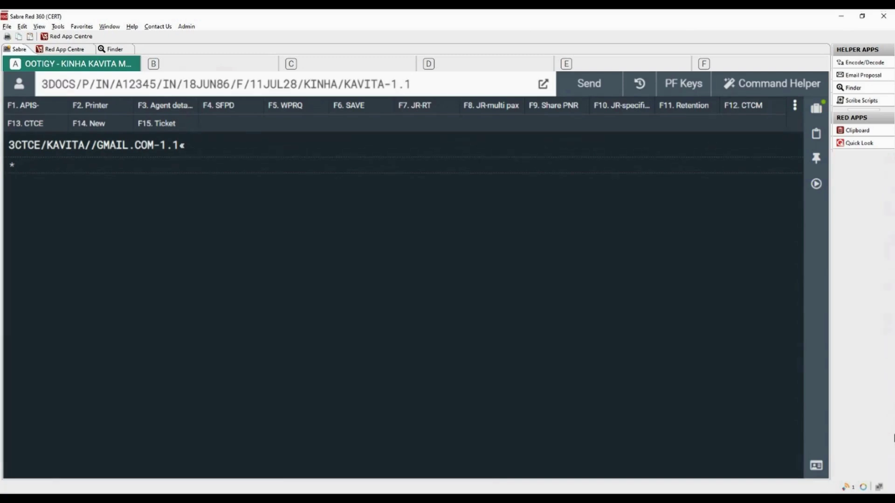
key(Return)
text(3)
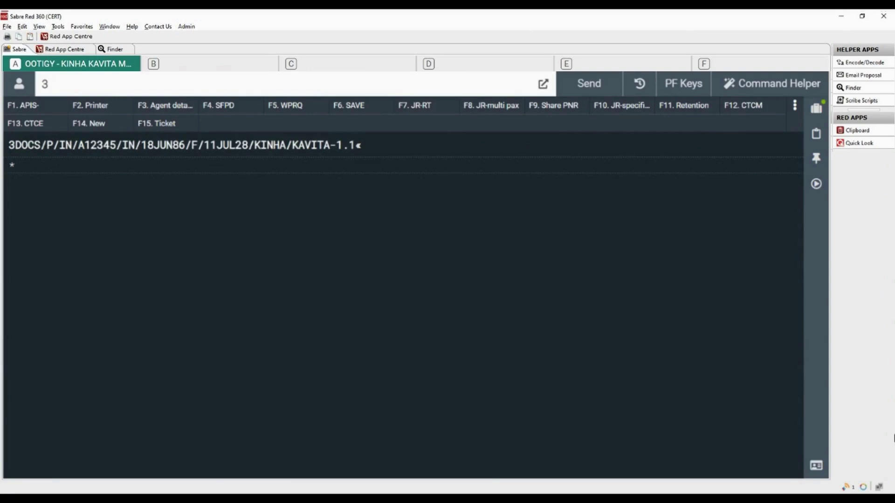
text(DOCS/DB/)
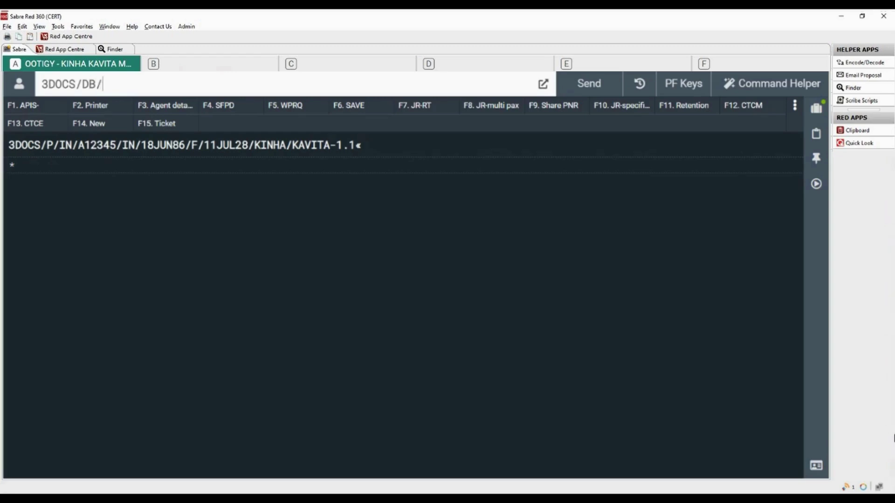
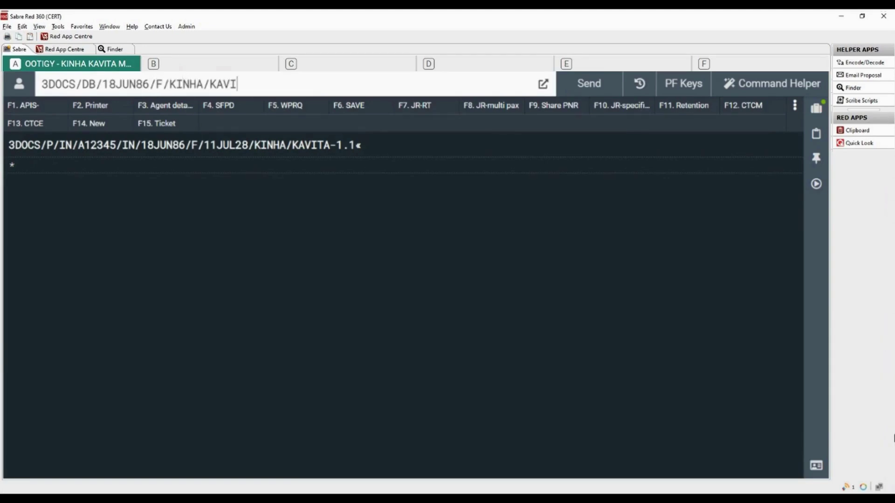
key(Return)
Step: Add a WY frequent-flyer number and a 3VGML vegetarian meal request for passenger 1.1
text(F)
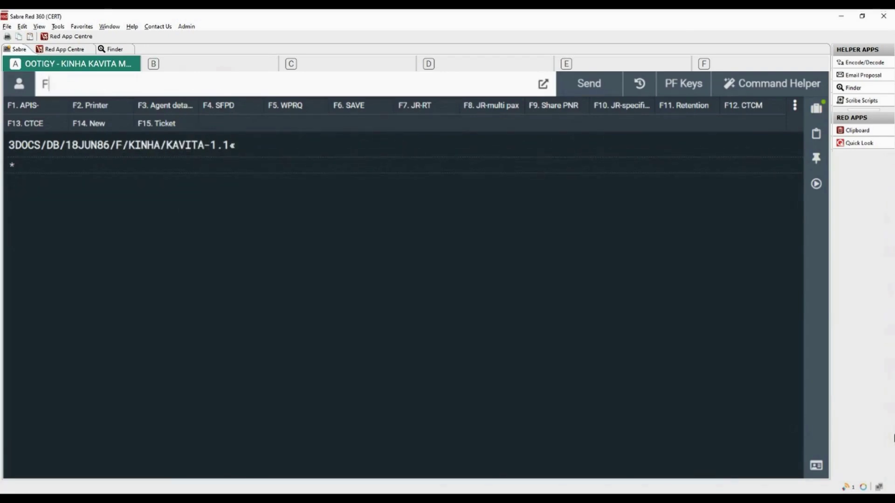
text(FWY)
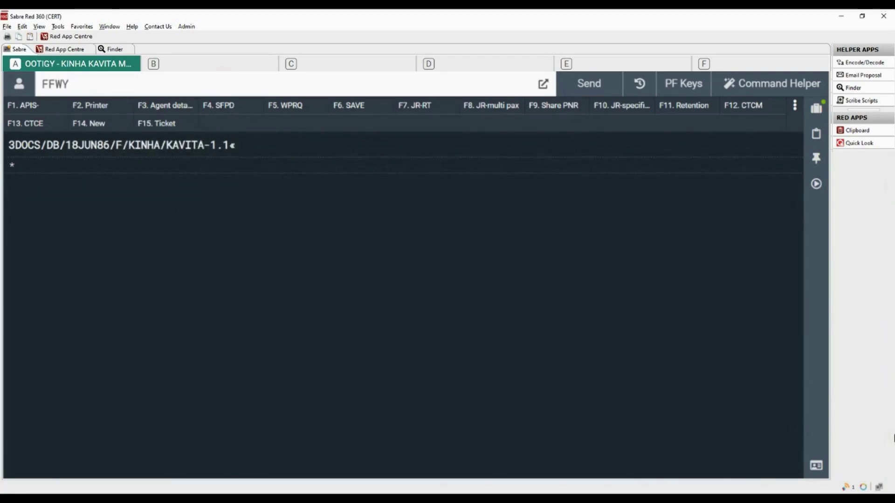
text(12)
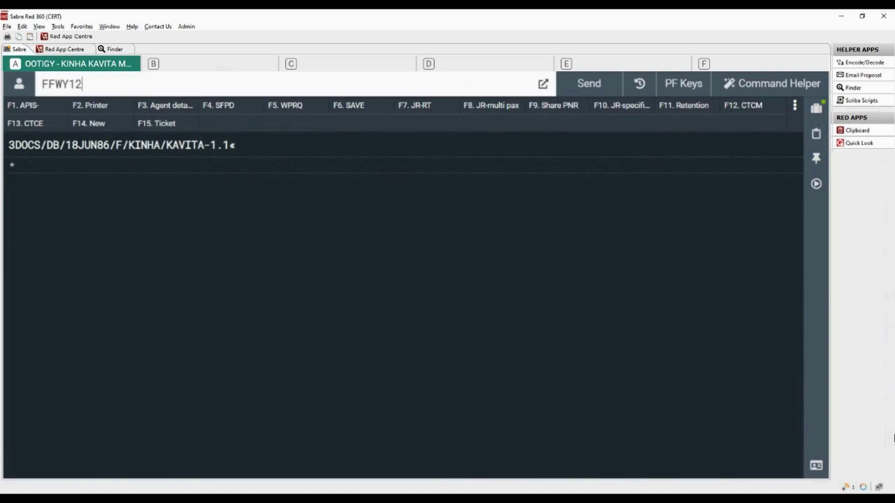
text(3456789-1.1)
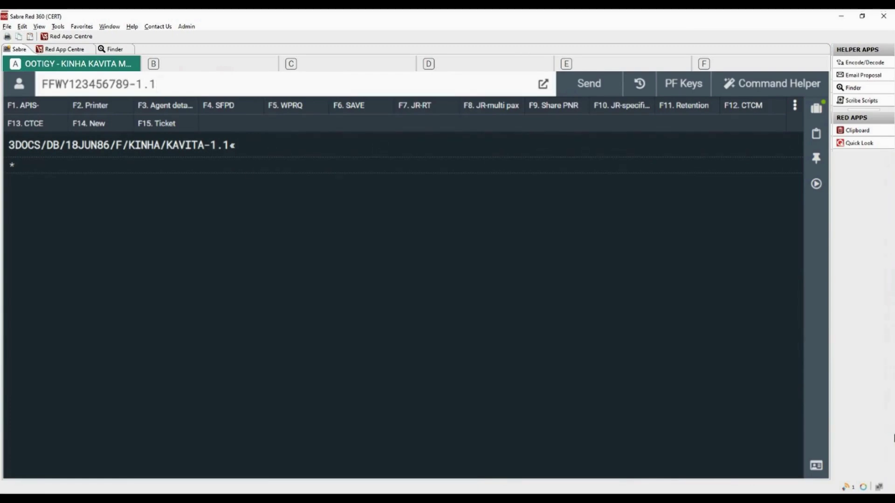
key(Return)
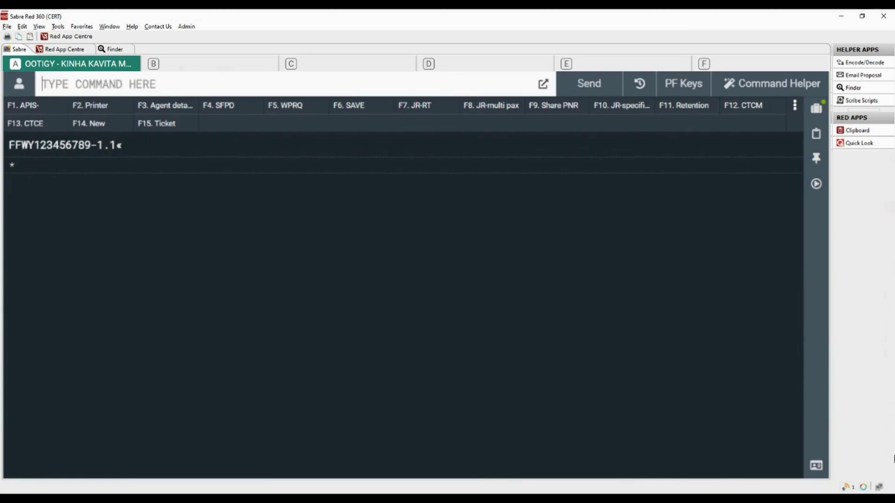
text(3)
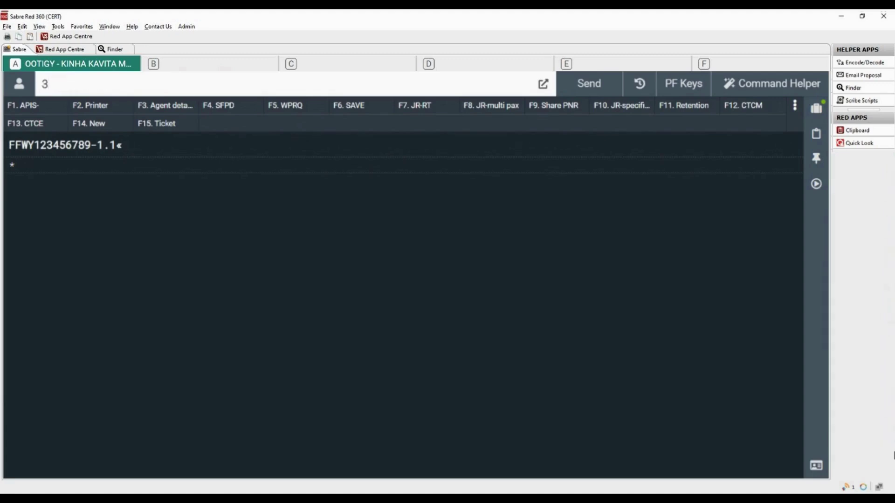
text(VGML-1.1)
key(Return)
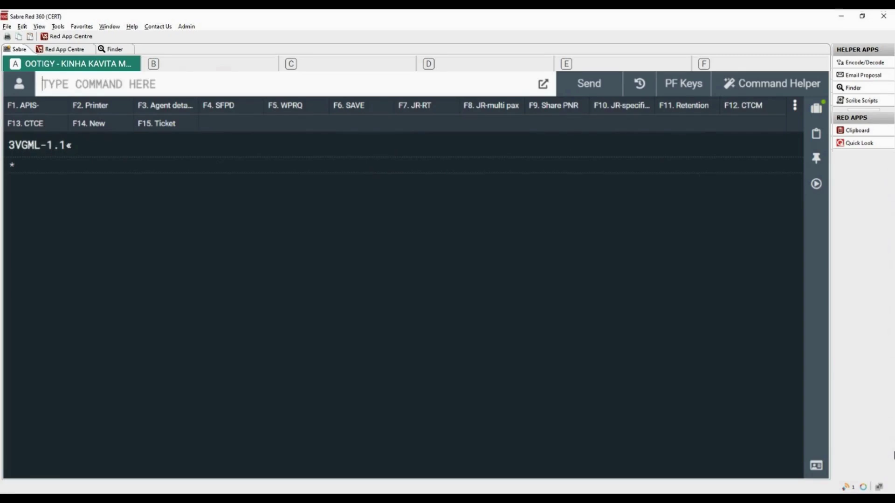
Step: Add a 3OSI WY 'speaks French only' note and the remark DATE CHANGE FEE IS QAR 200.00
text(3)
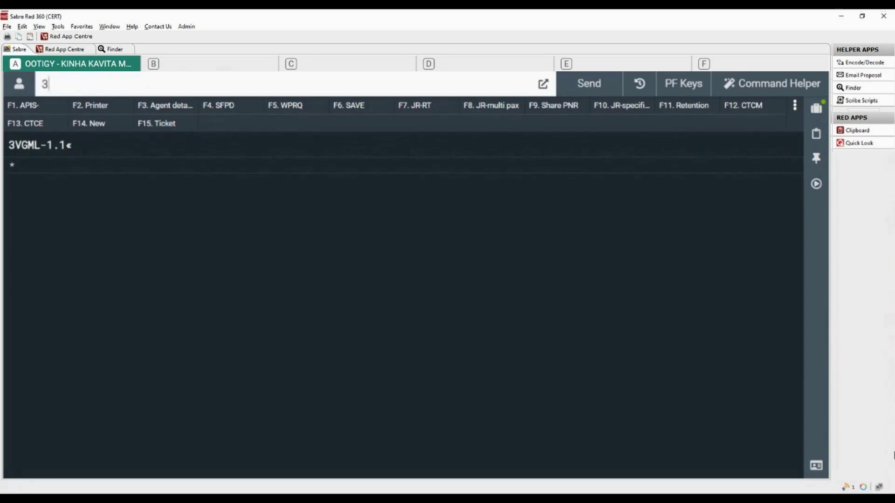
text(OSI WY SPEAKS FRENCH ONLY)
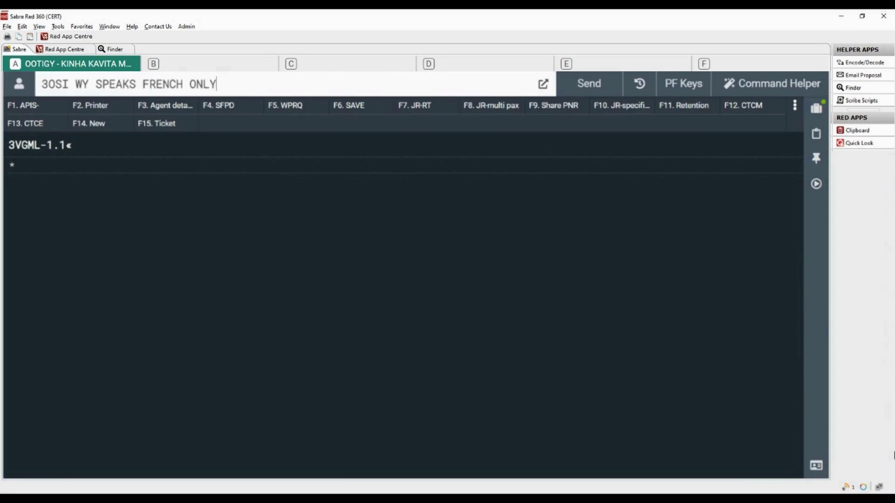
text(-1.1)
key(Return)
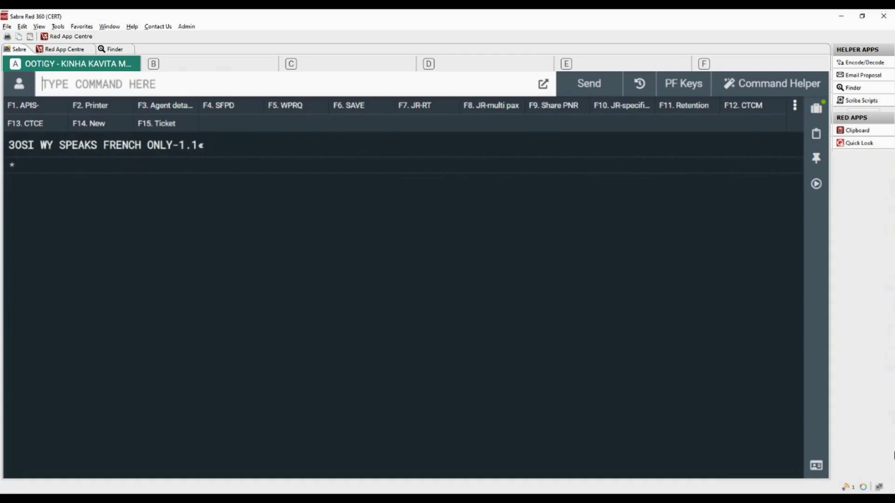
text(5DATE CHA)
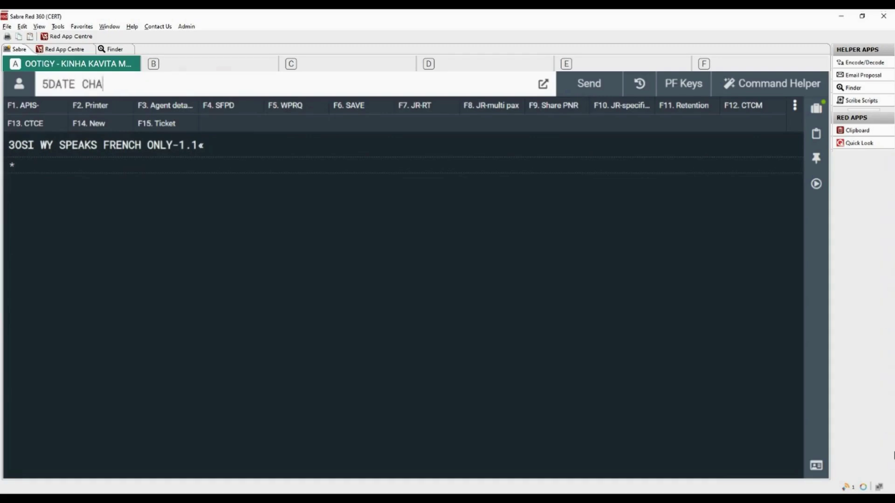
text(NGE FEE IS QAR)
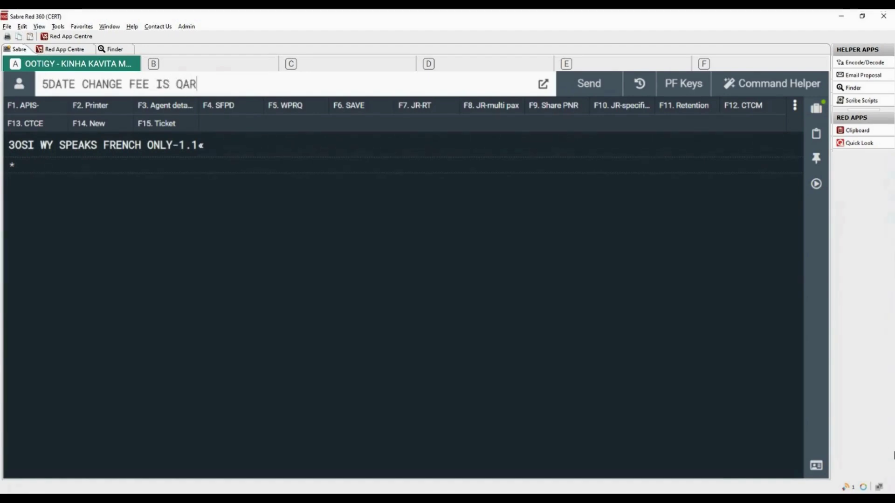
text( 200.00)
key(Return)
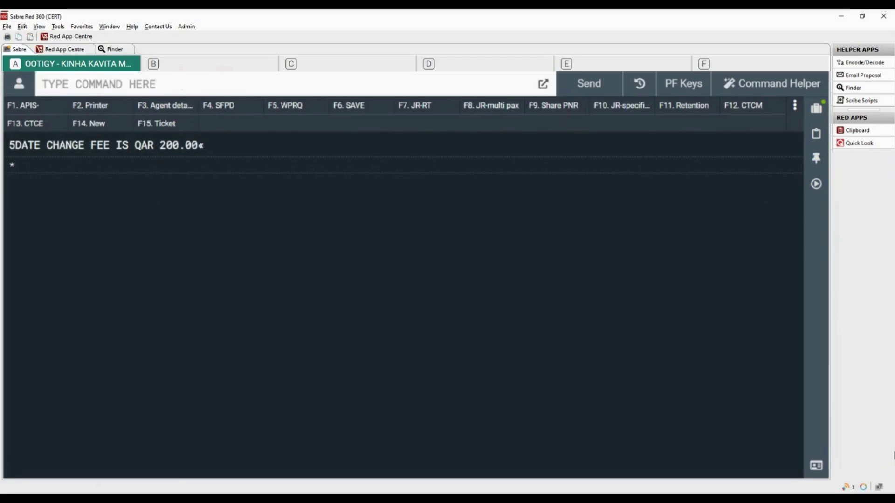
Step: Record 6PSER as received-from, then ignore and retrieve the booking with IR
text(6)
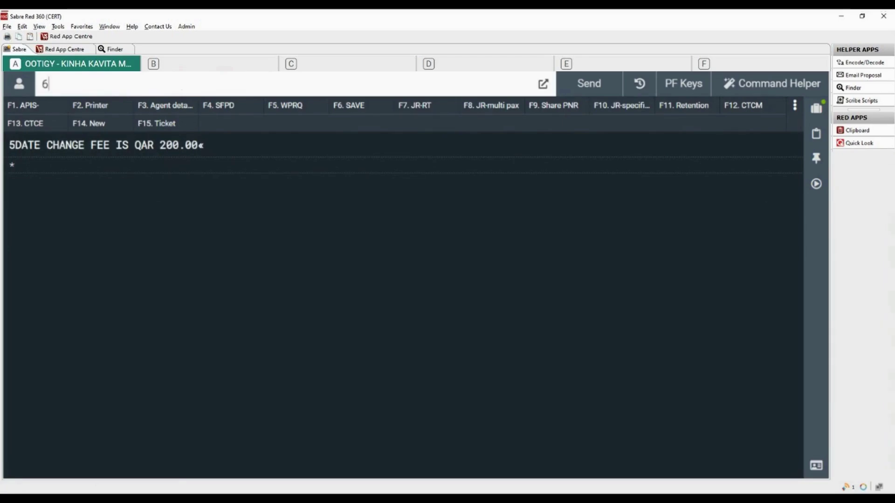
text(PS)
text(ER)
key(Return)
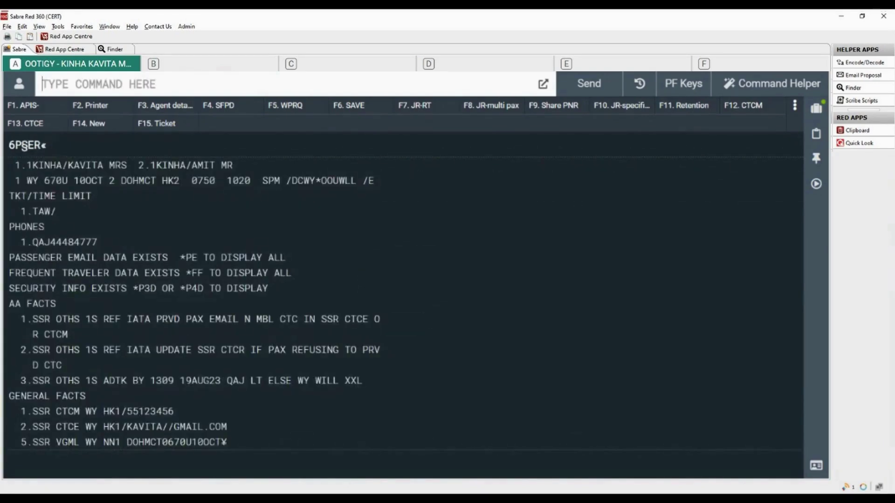
text(IR)
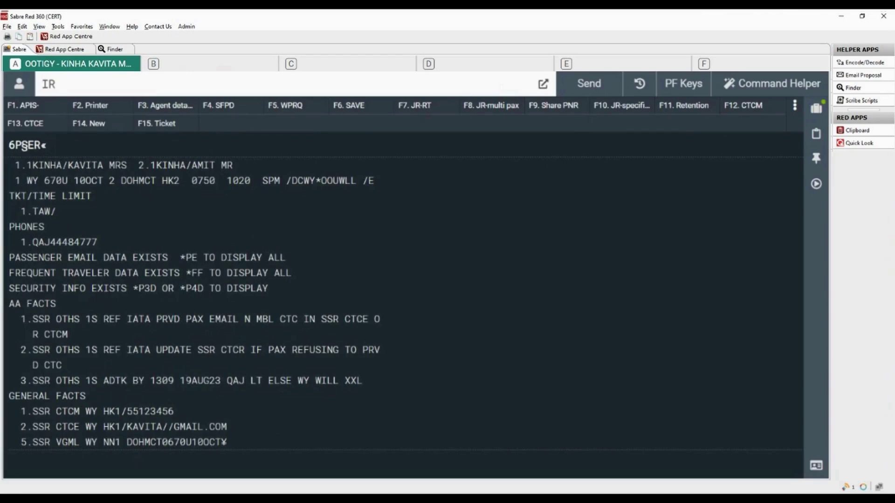
key(Return)
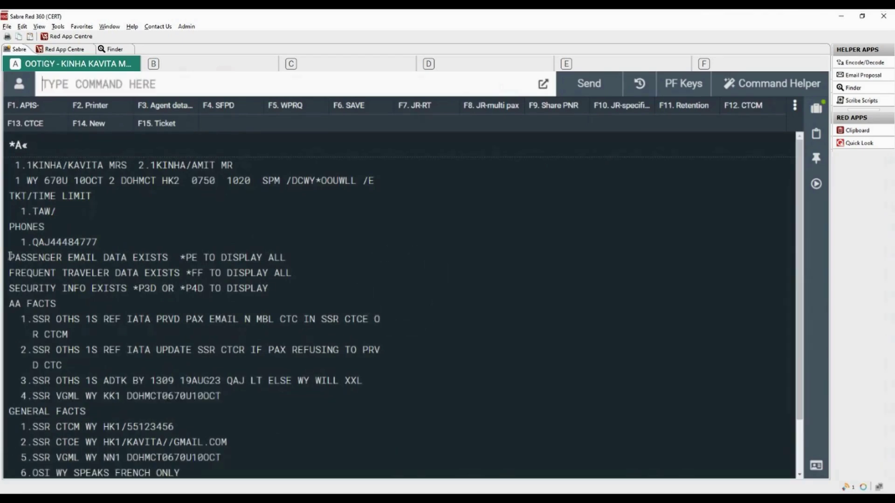
drag(9, 256, 284, 289)
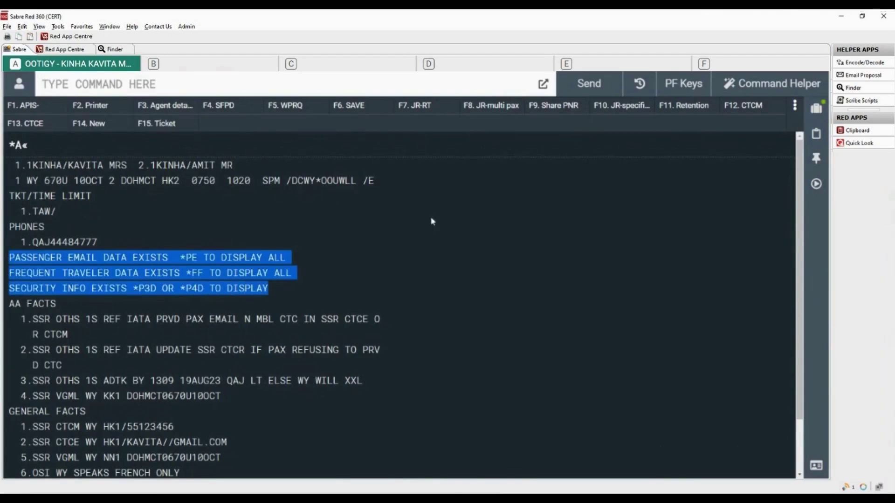
Step: Display the stored e-mail (*PE) and the booking remarks (*P5)
click(193, 88)
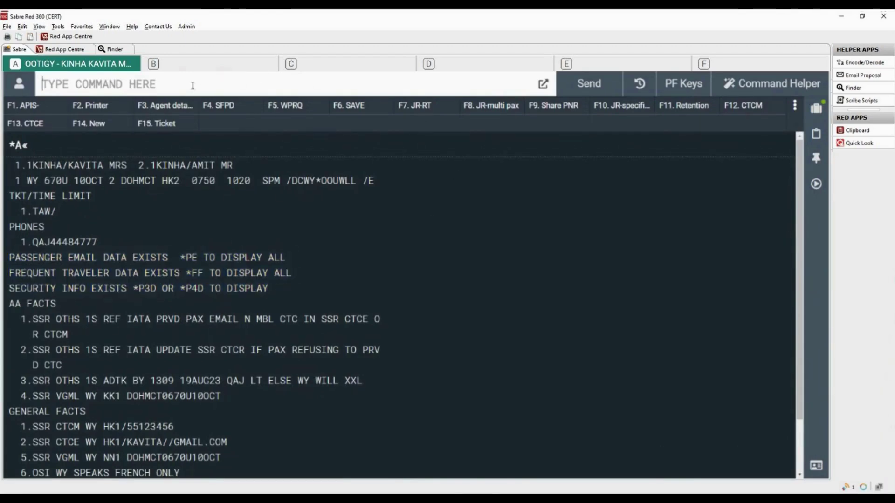
text(*PE)
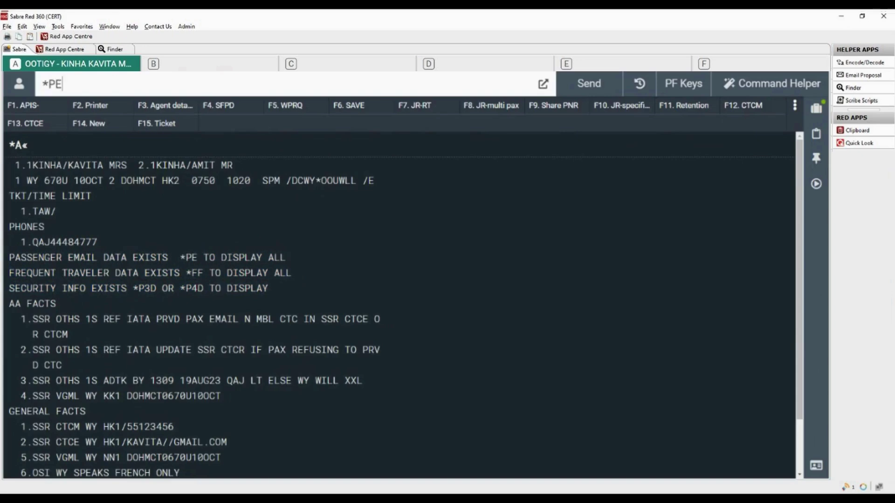
key(Return)
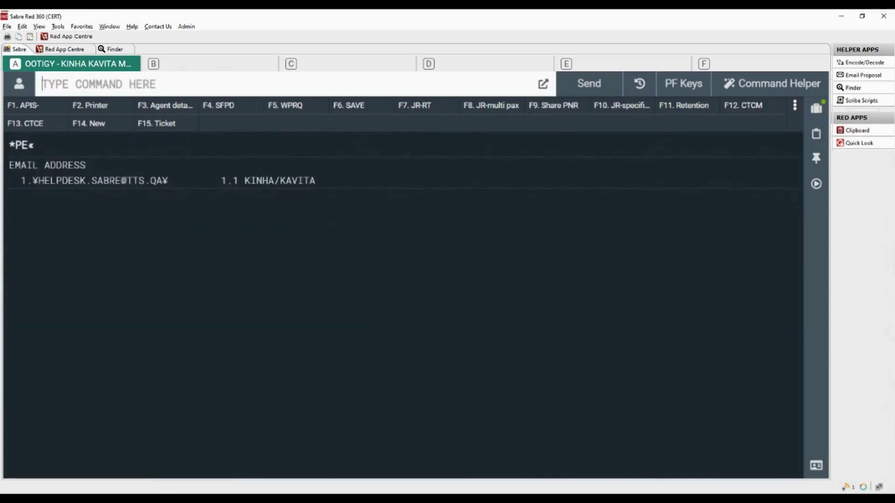
text(*P5)
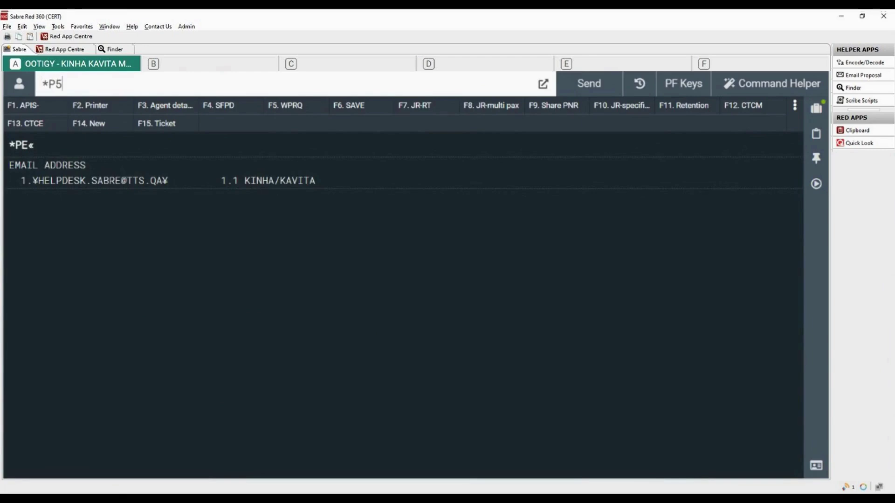
key(Return)
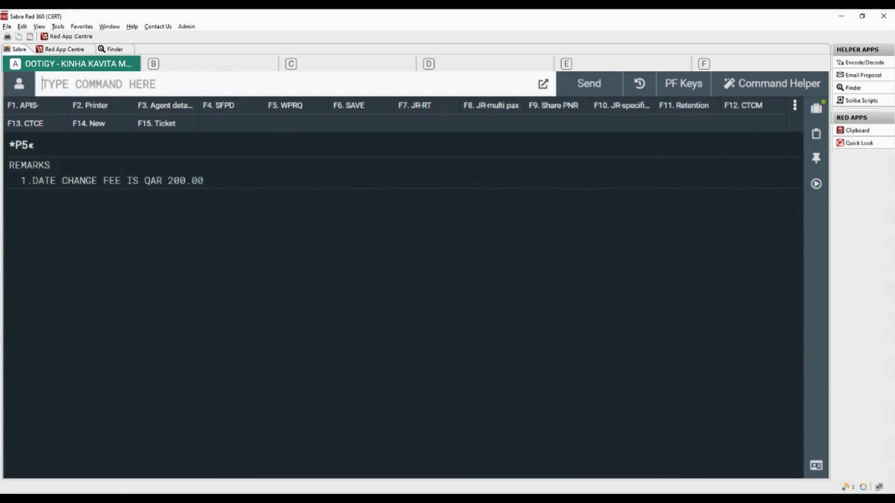
key(Pause)
Step: Display the passport secure flight data (*P3D) and the general facts (*P3)
text(*)
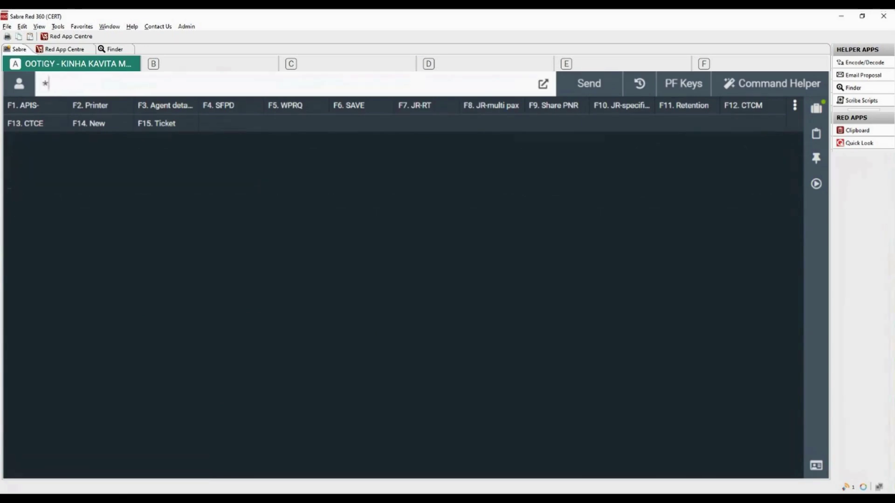
text(P3D)
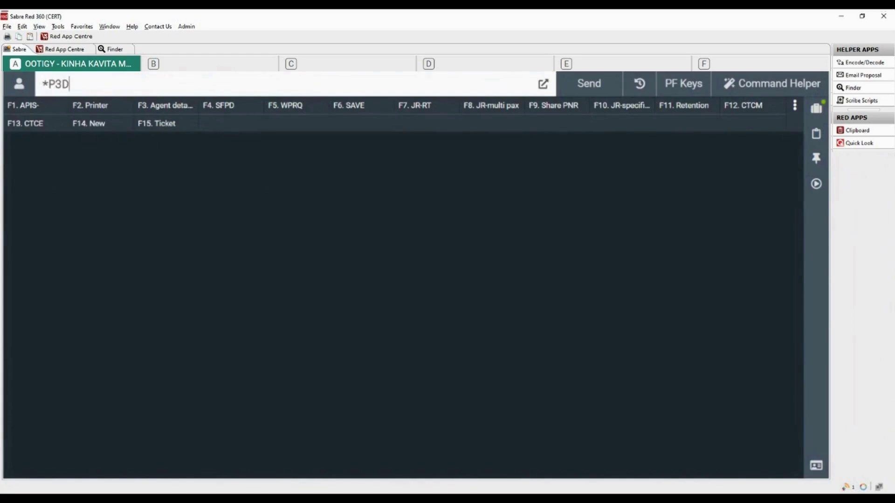
key(Return)
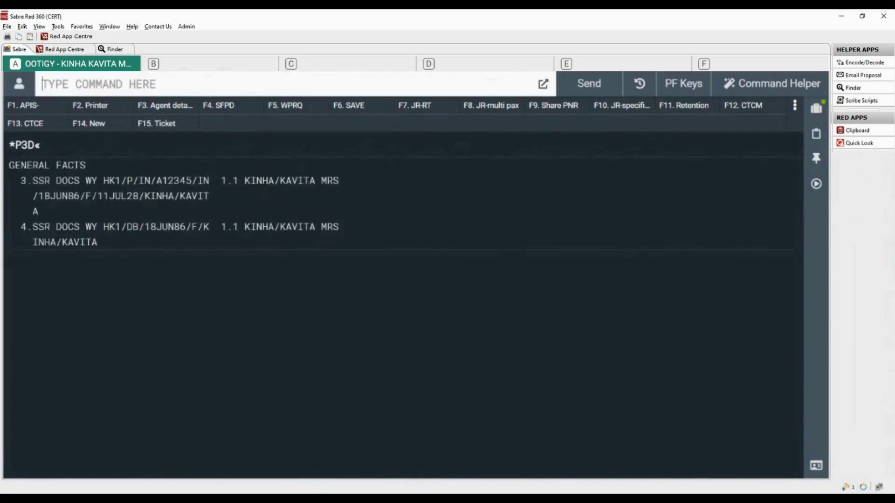
text(*)
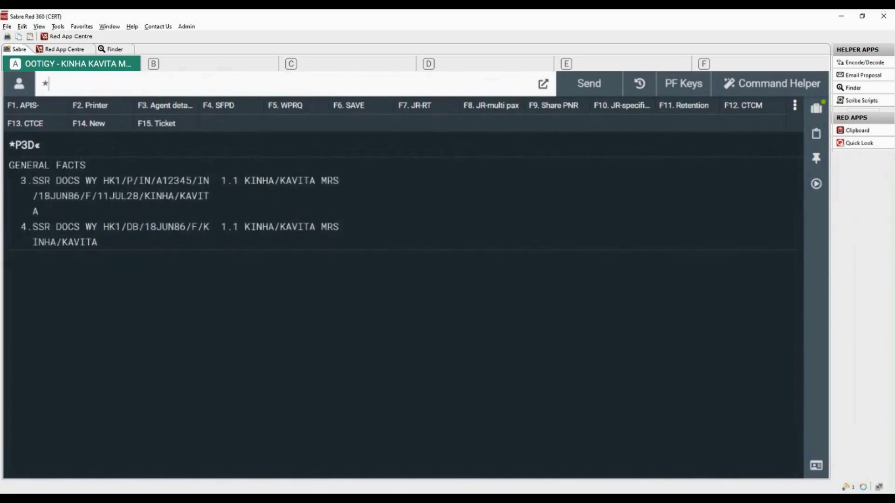
text(P3)
key(Return)
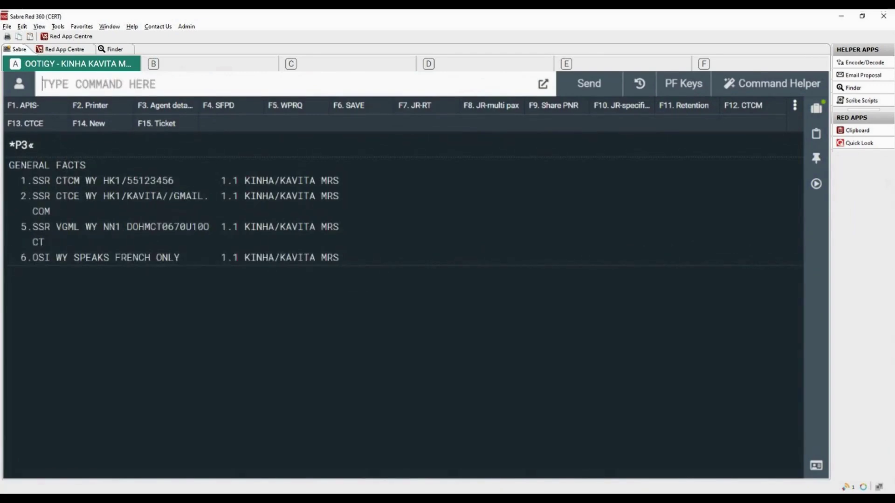
Step: Refresh the booking and save seats 11A and 11B on WY 670 from the 4G1* seat map
text(IR)
key(Return)
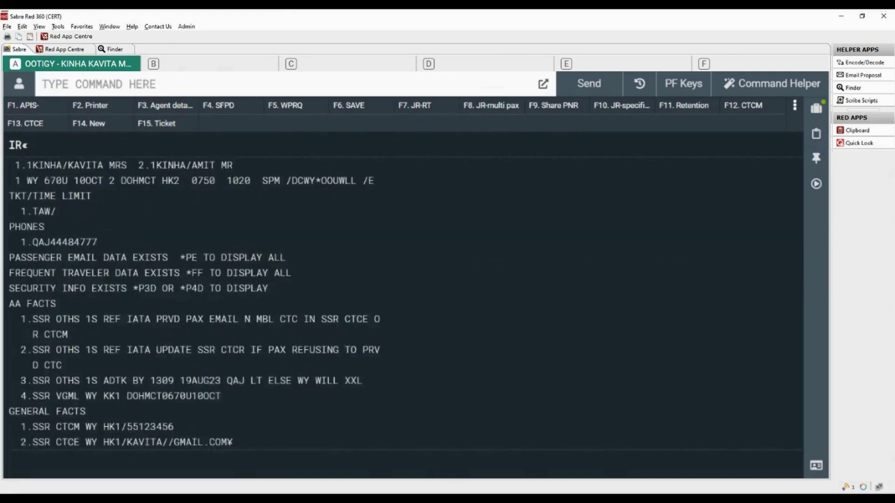
text(4G1*)
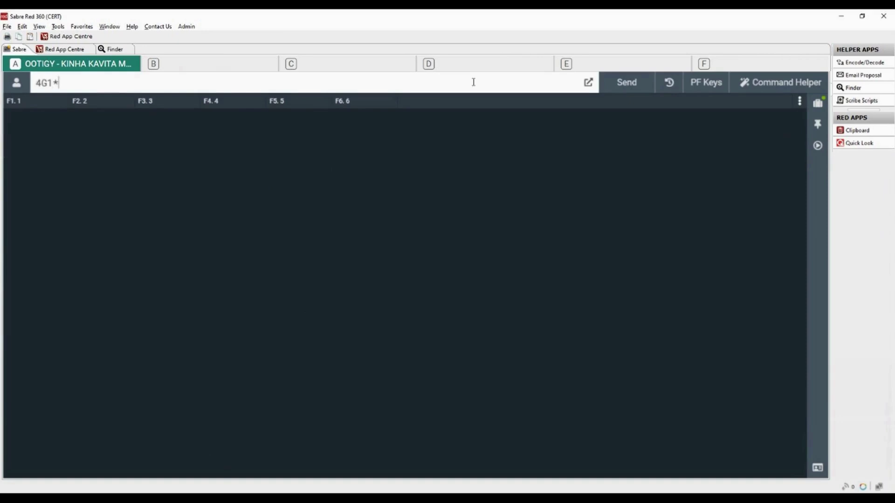
key(Return)
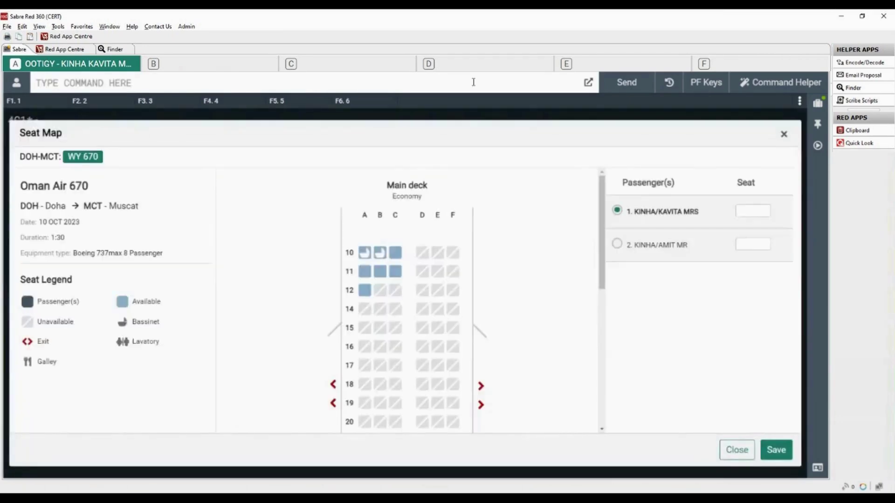
click(368, 275)
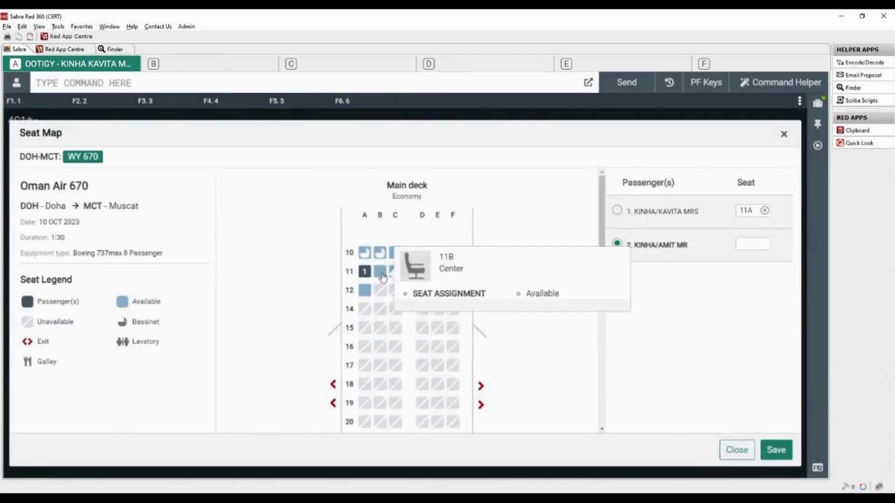
click(381, 275)
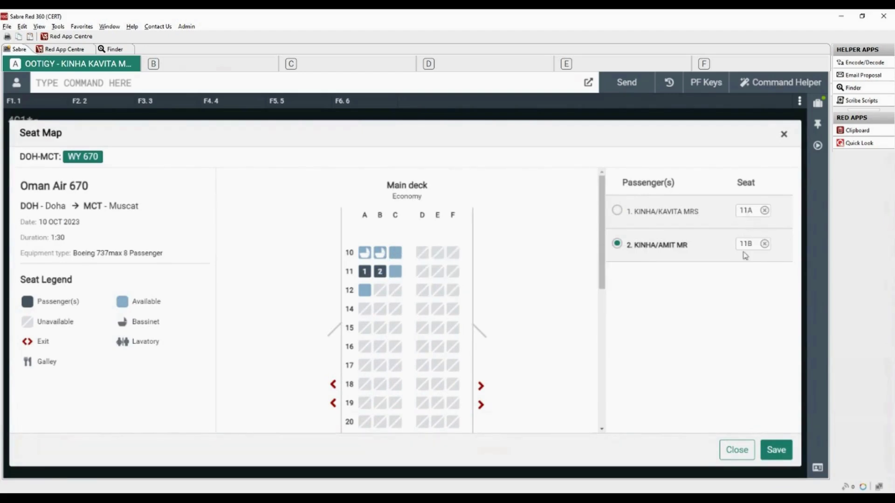
click(778, 450)
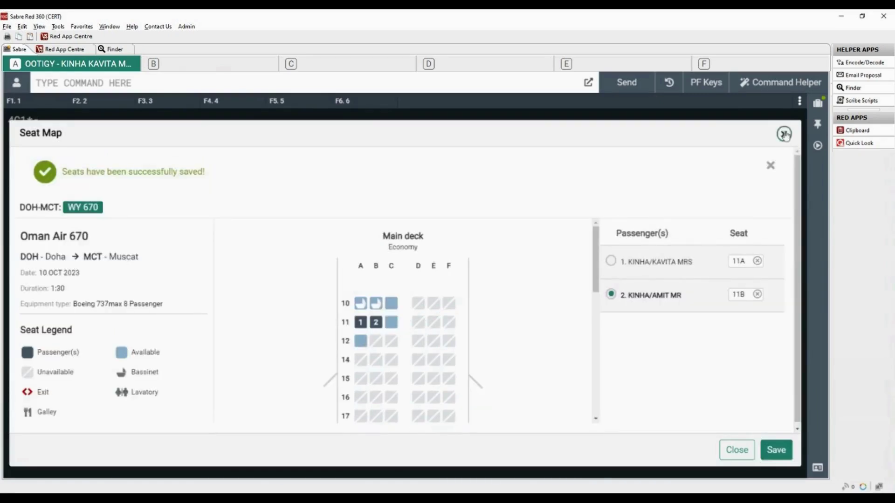
click(785, 135)
Step: Display the seat and boarding pass data with *B
click(107, 85)
text(*B)
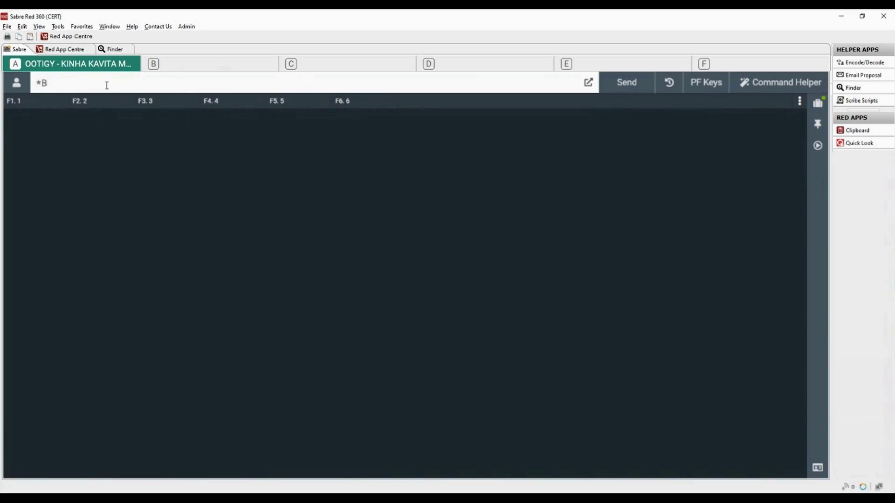
key(Return)
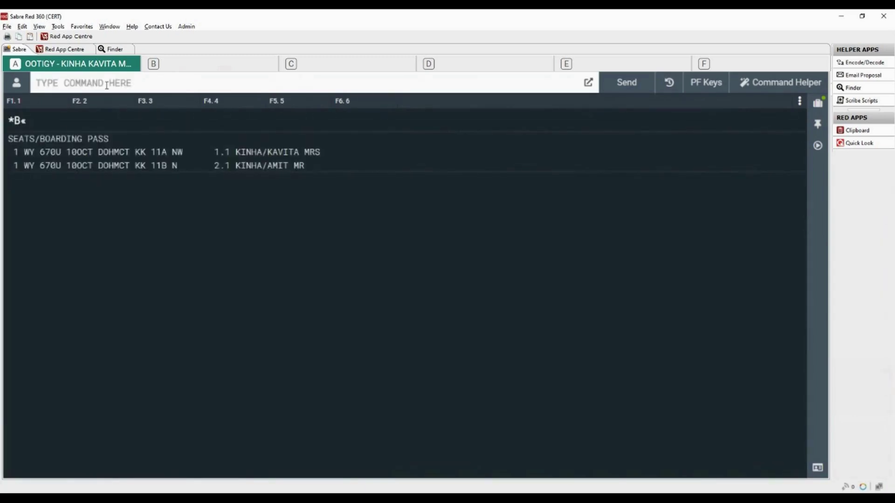
Step: Enter the 6P§ER received-from to redisplay the booking and show its Trip Summary
text(6P§ER)
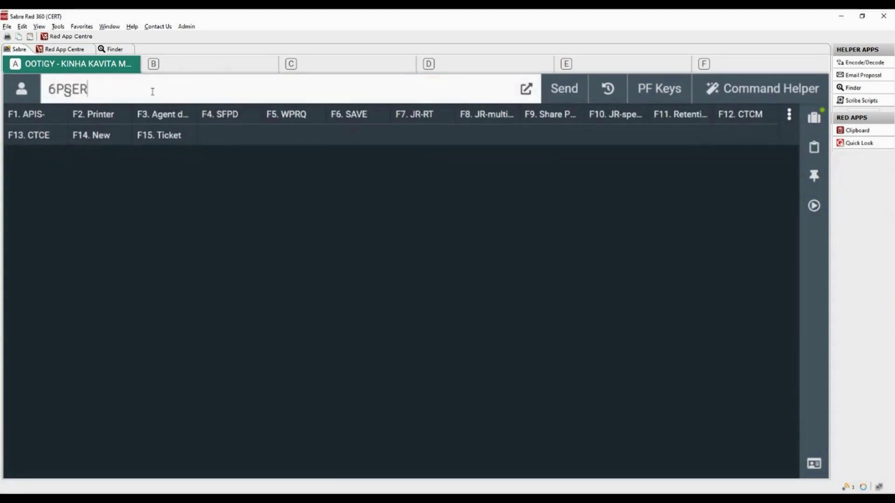
key(Return)
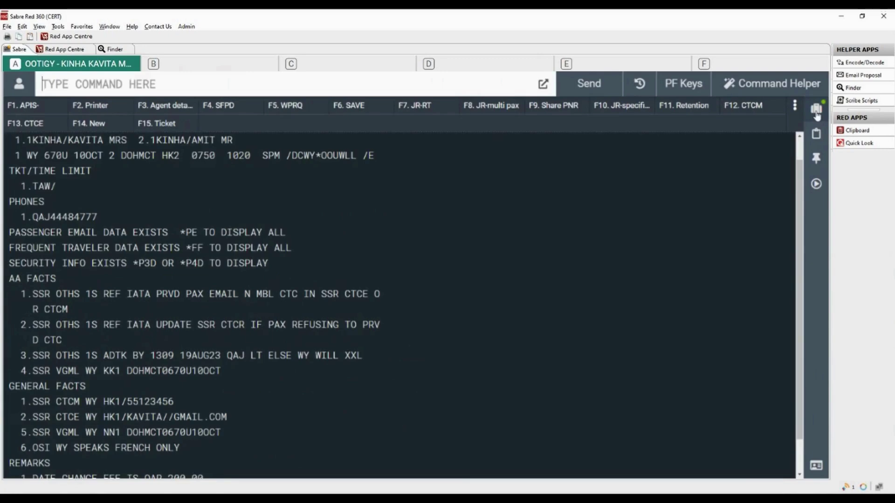
click(816, 112)
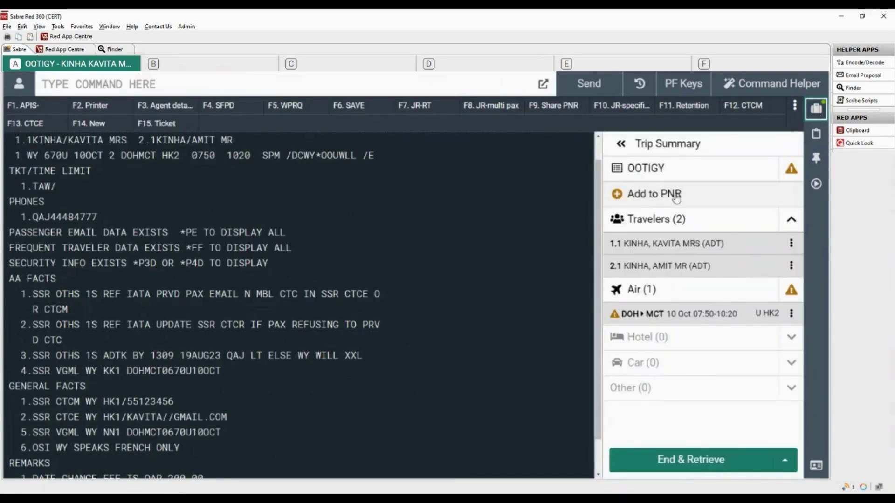
Step: From the graphical booking summary, add an e-mail contact linked to traveller 2.1
click(642, 170)
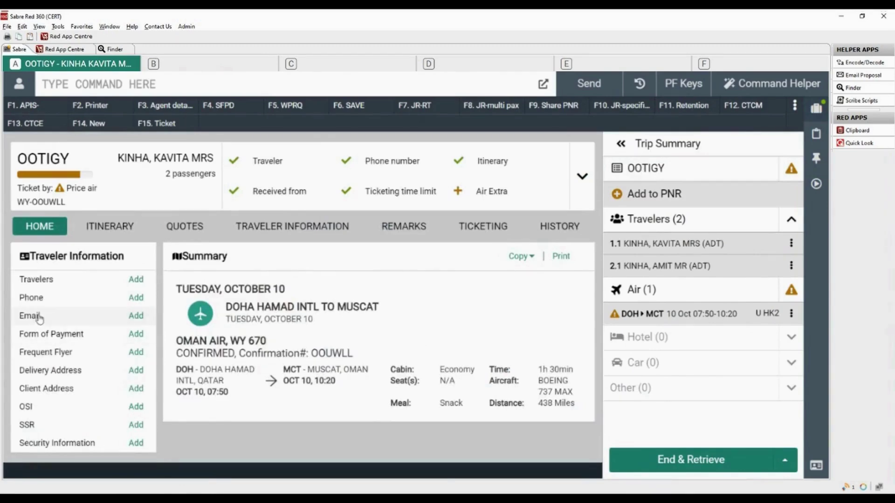
click(136, 317)
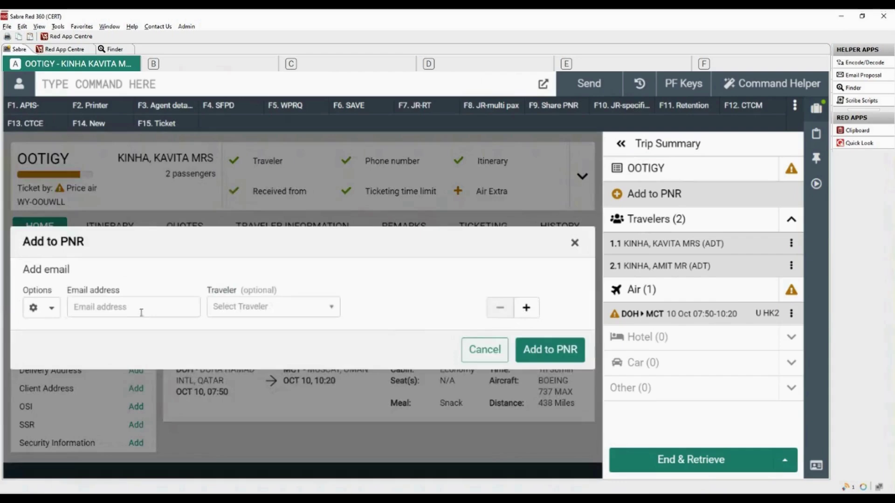
click(142, 308)
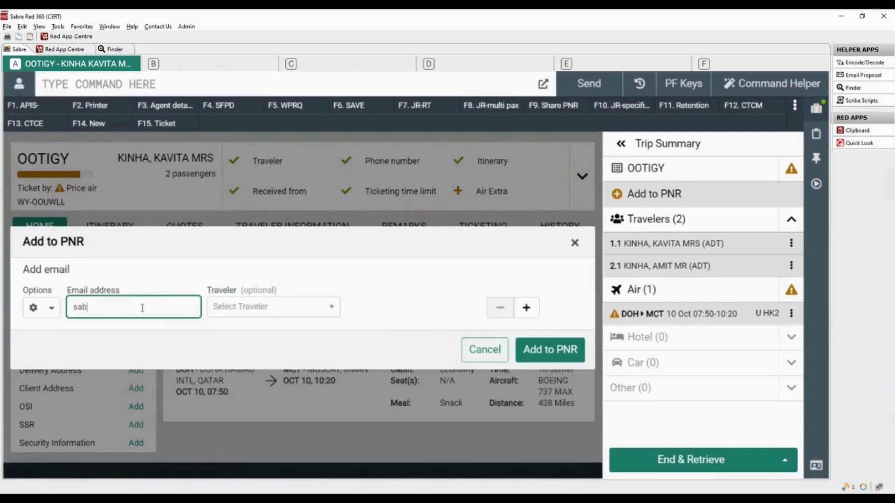
key(Tab)
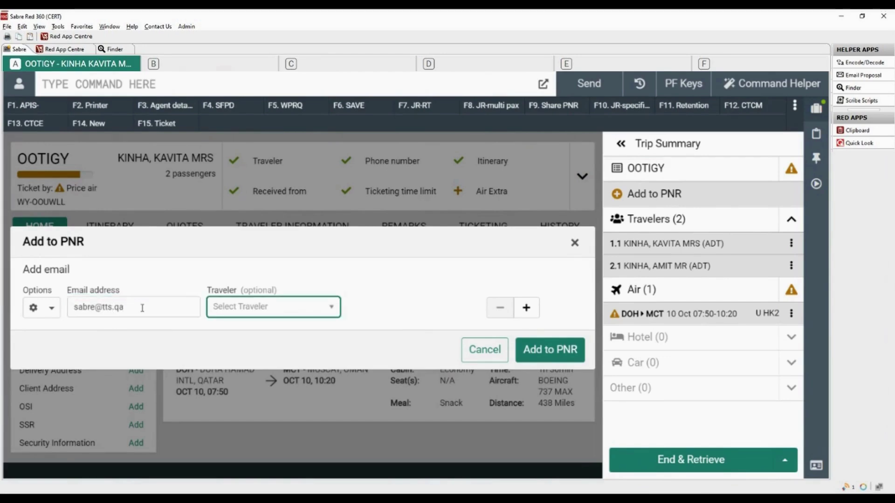
click(332, 308)
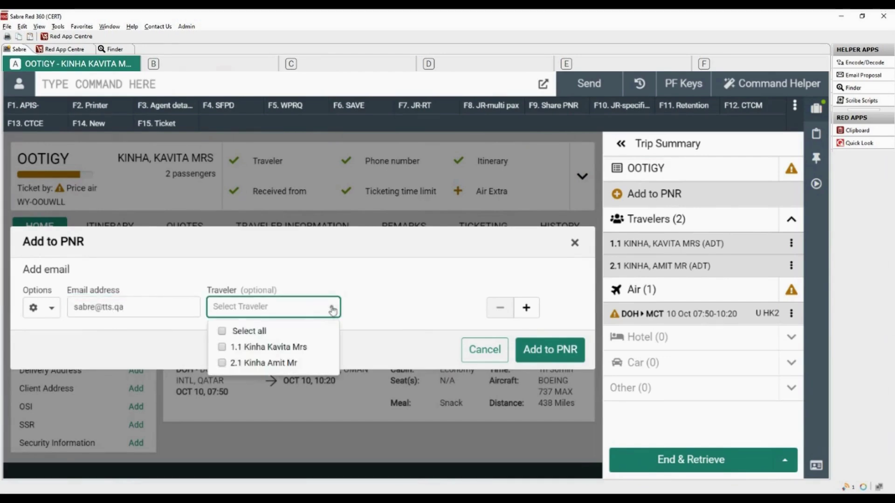
click(222, 363)
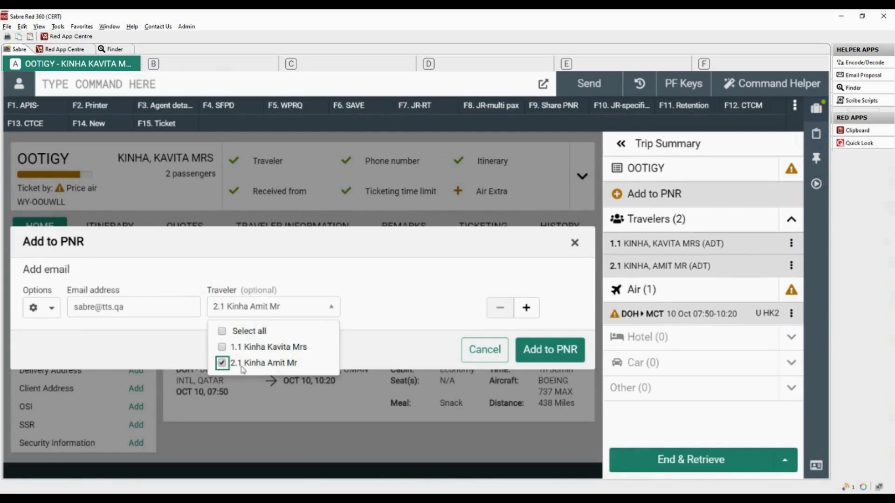
click(565, 353)
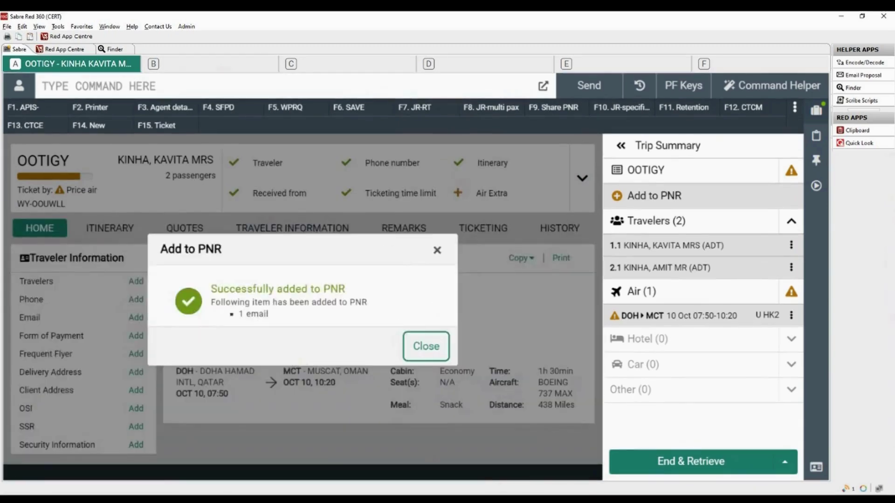
click(426, 345)
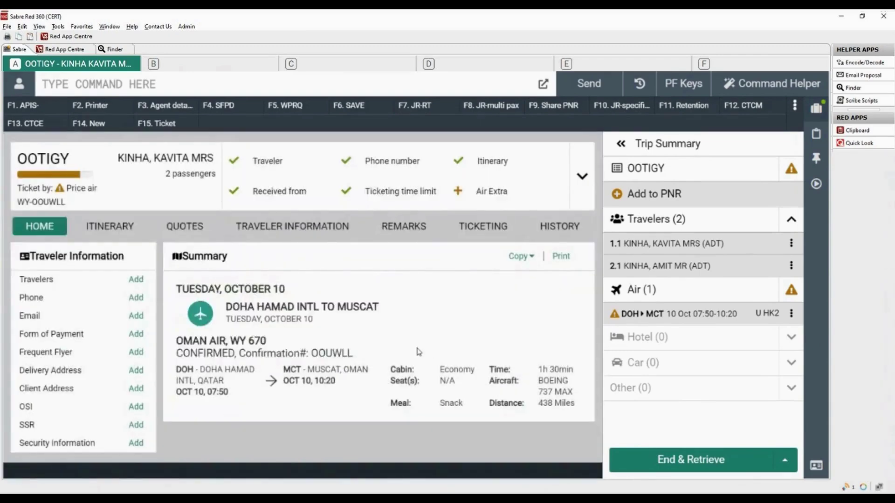
Step: Add an Oman Air (WY) frequent flyer number for traveller 2.1 to the PNR
click(136, 353)
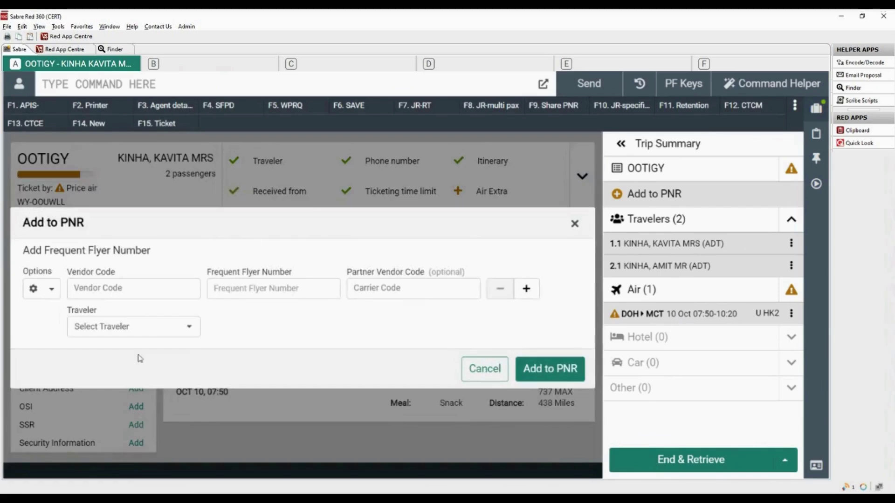
click(187, 293)
text(wy)
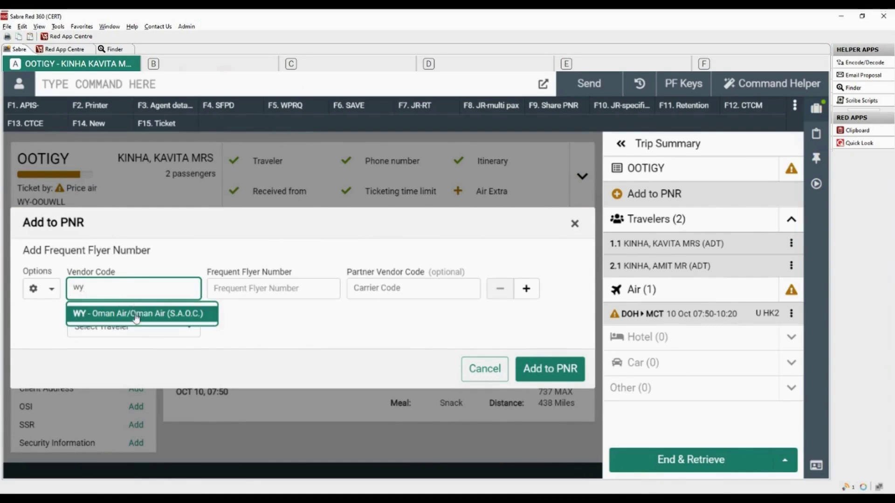
click(136, 315)
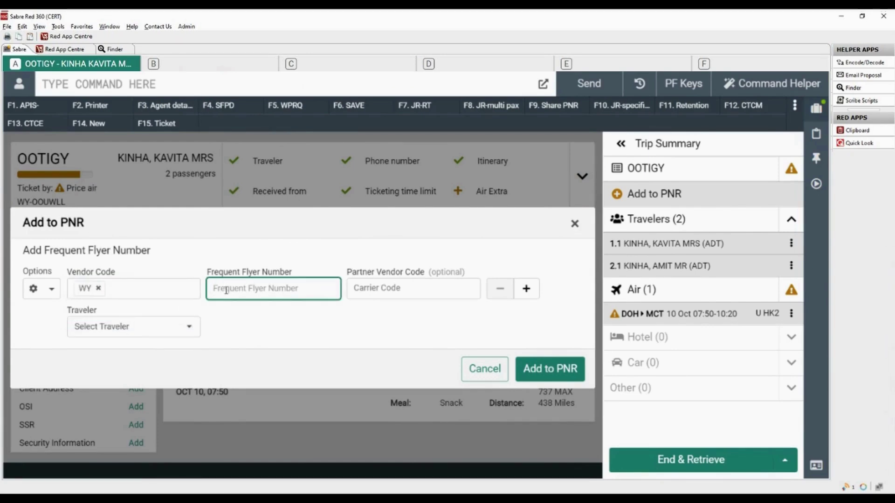
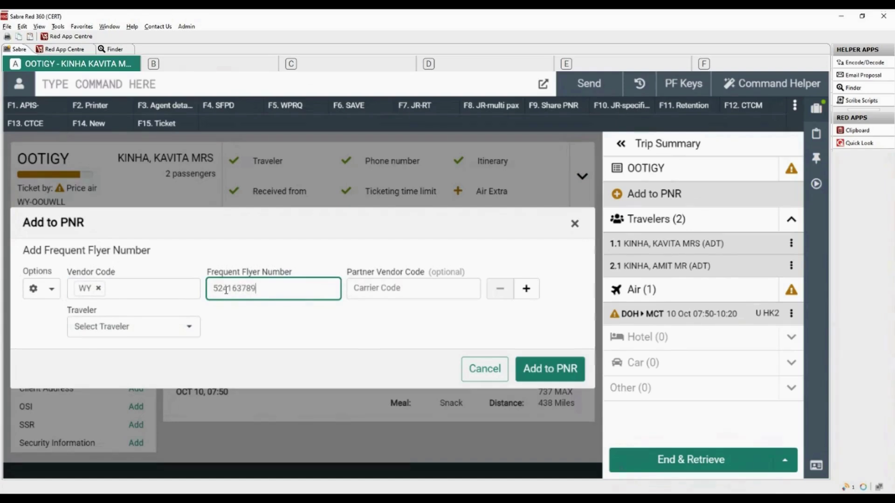
click(190, 328)
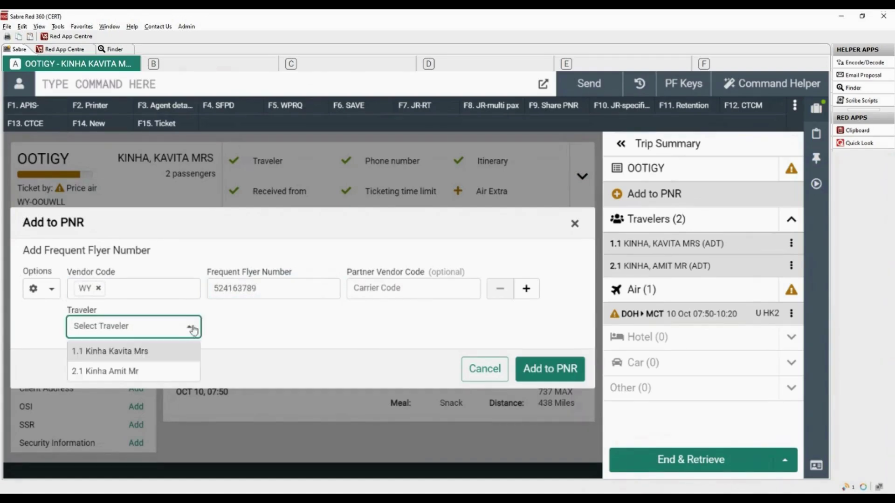
click(129, 372)
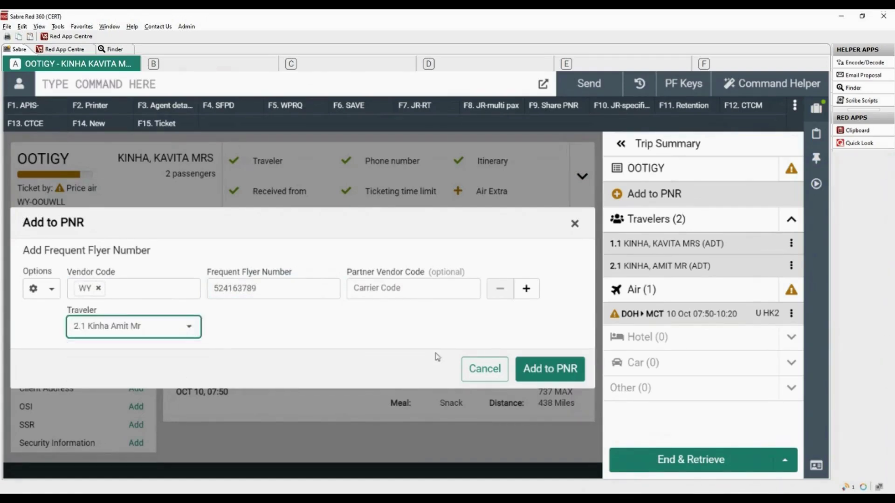
click(555, 376)
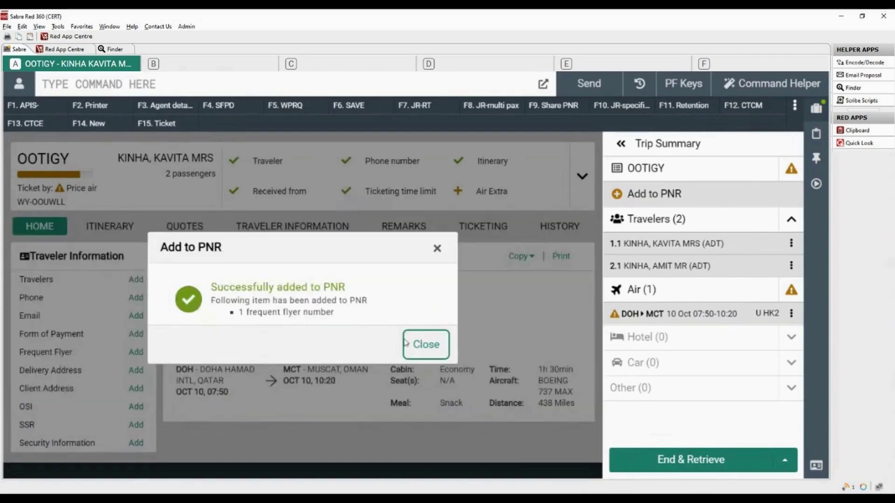
click(424, 349)
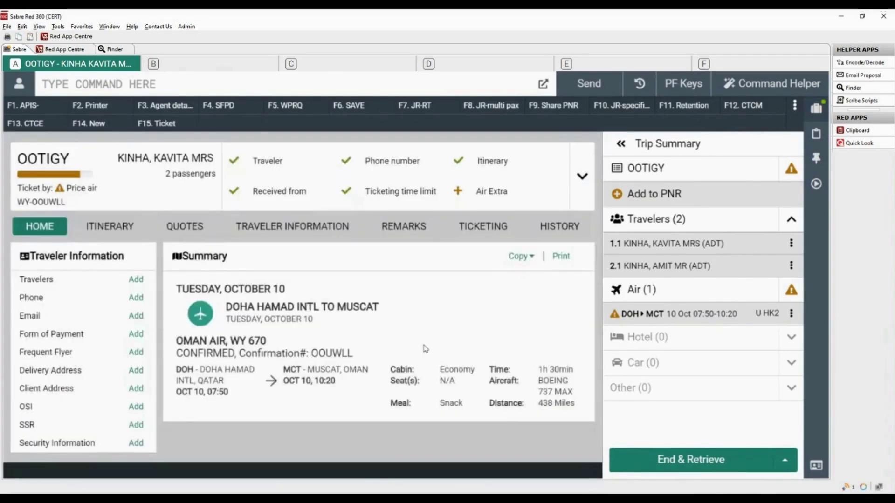
click(141, 407)
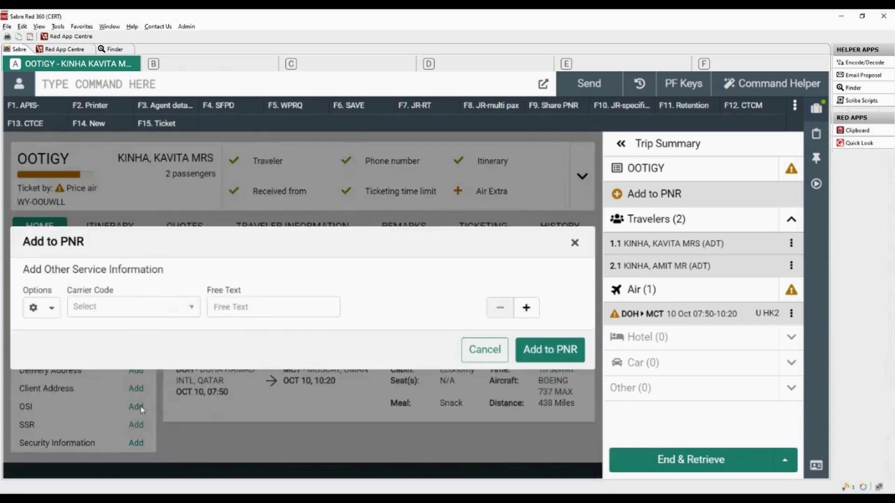
Step: Add an Oman Air - WY OSI with free text 'VIP' to the PNR
click(188, 308)
click(145, 333)
click(264, 311)
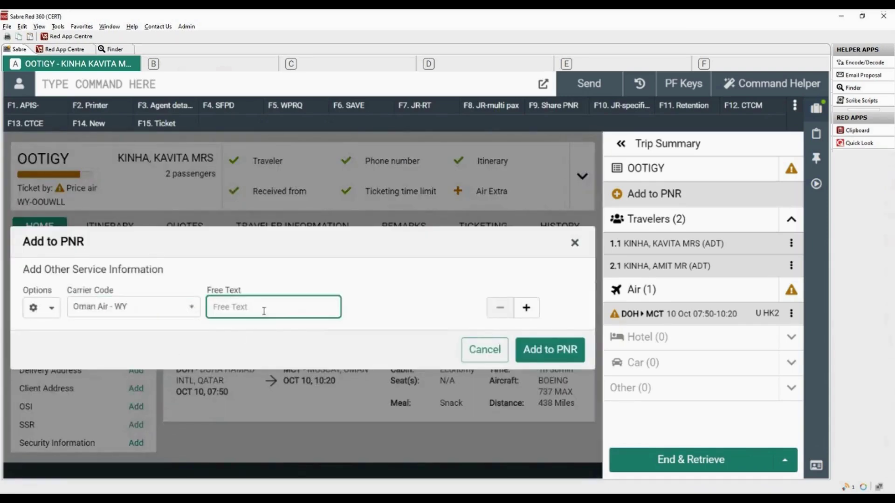
text(VIP)
click(537, 357)
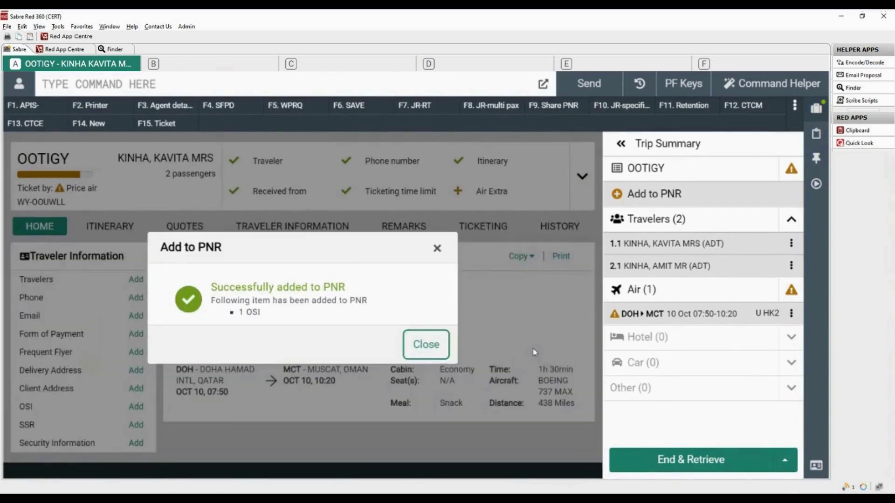
Step: Request an Asian Veg Meal (AVML) for traveller 2.1 on DOH–MCT and save it to the PNR
click(422, 350)
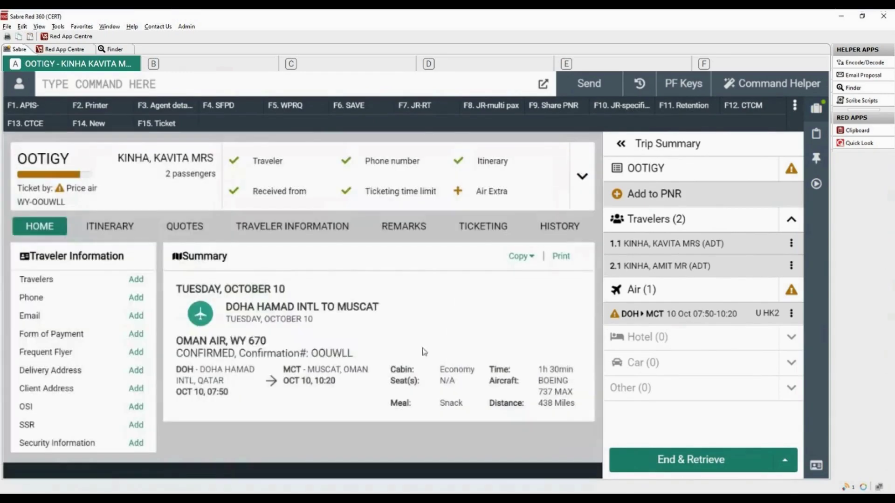
click(135, 429)
click(100, 314)
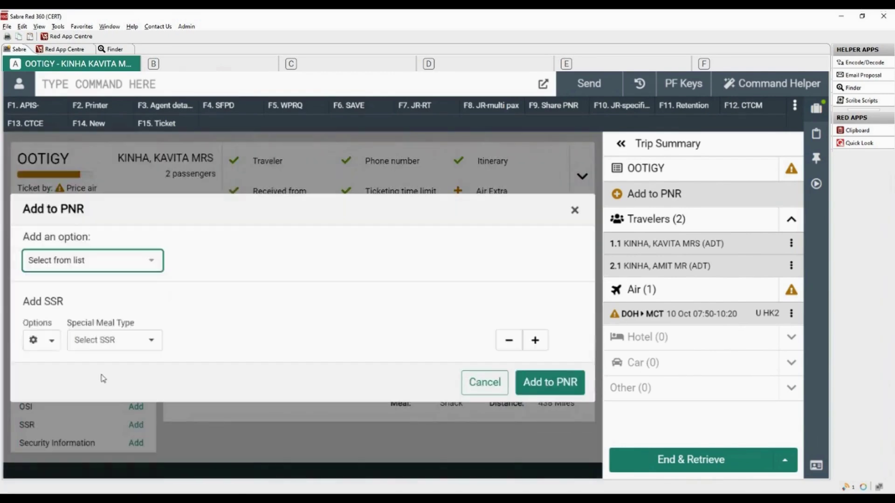
click(154, 344)
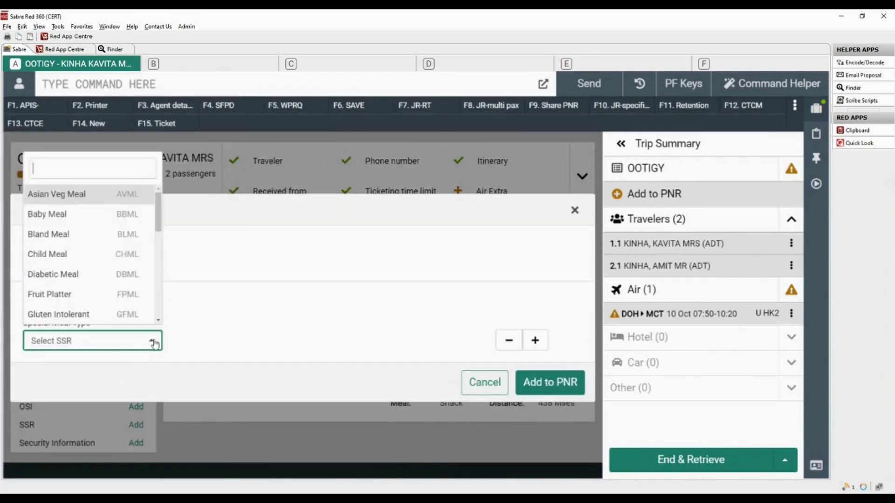
click(135, 195)
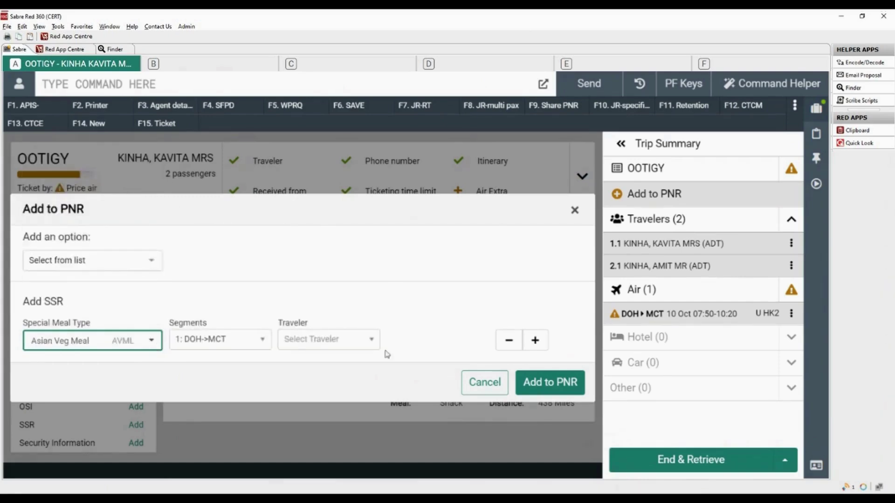
click(371, 342)
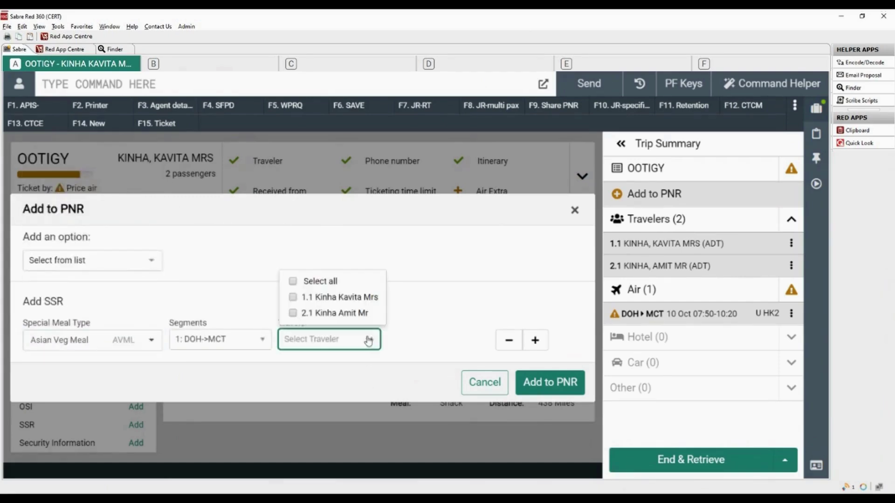
click(293, 313)
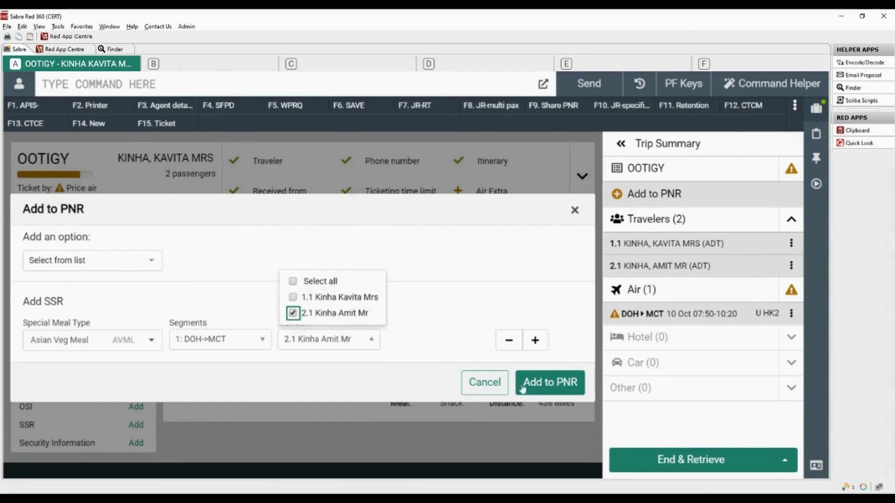
click(549, 385)
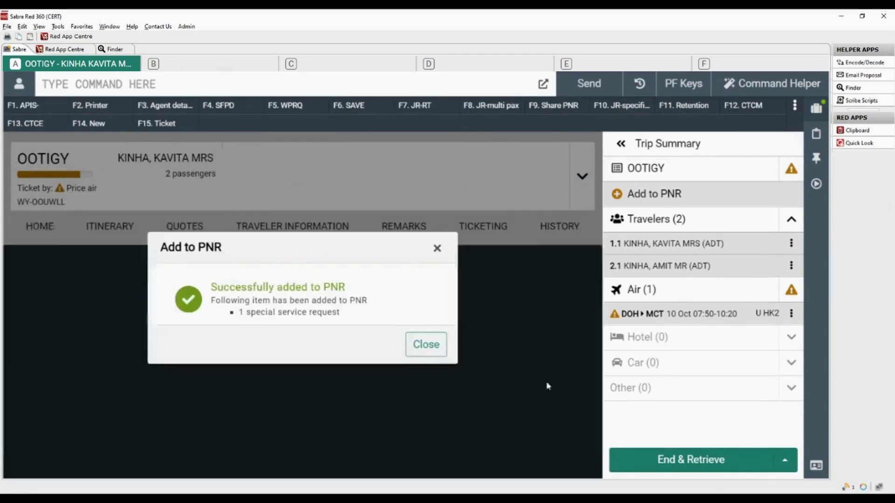
click(418, 347)
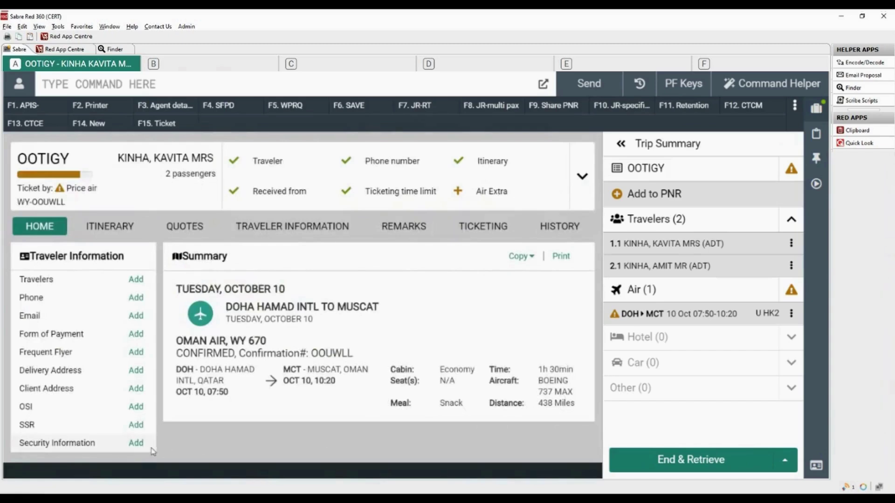
click(136, 443)
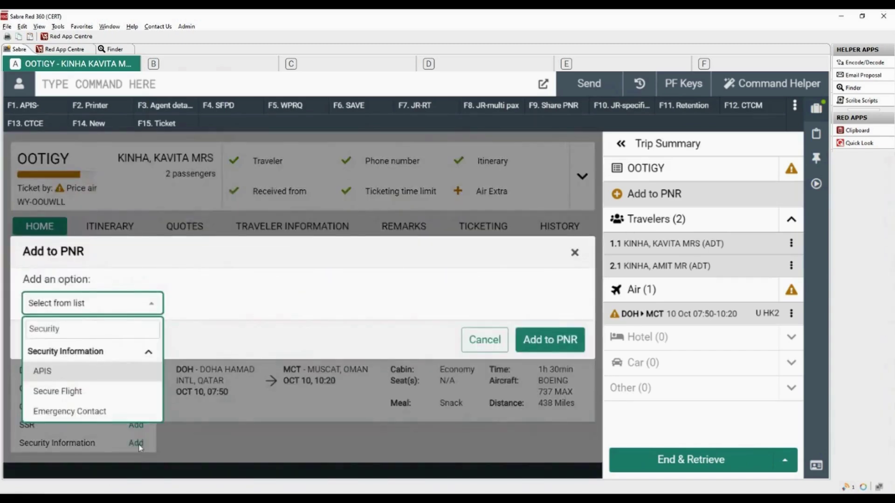
Step: Set up an APIS Passport (DOCS) entry for traveller 2.1 on the DOH–MCT segment
click(149, 377)
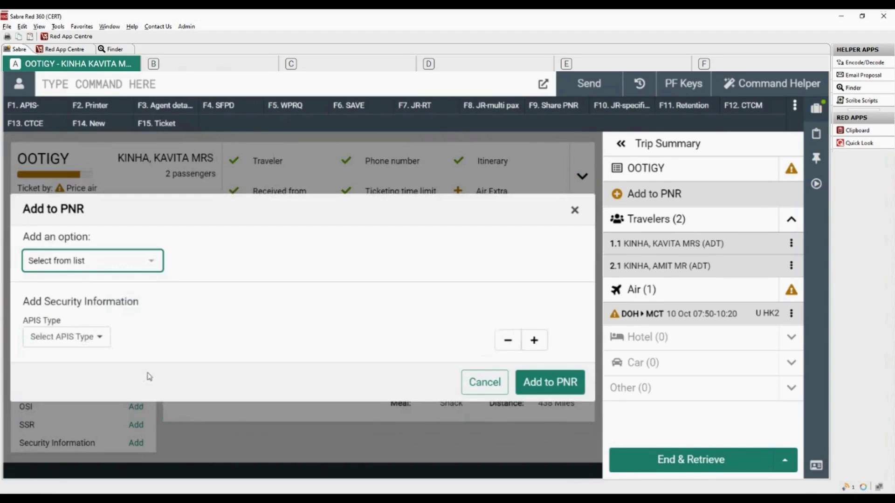
click(99, 338)
click(133, 395)
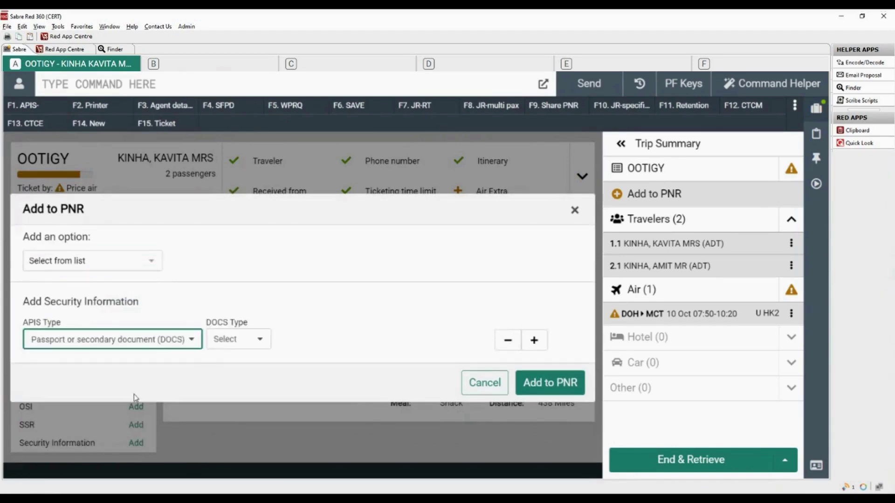
click(260, 339)
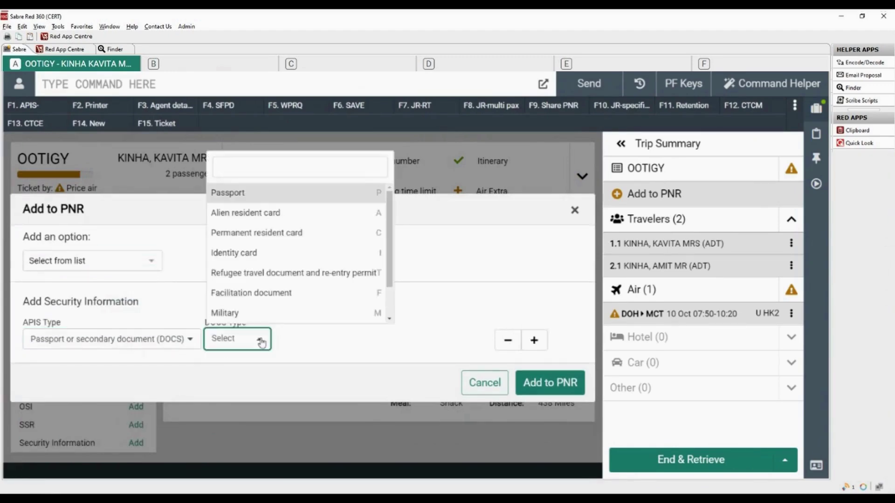
click(371, 198)
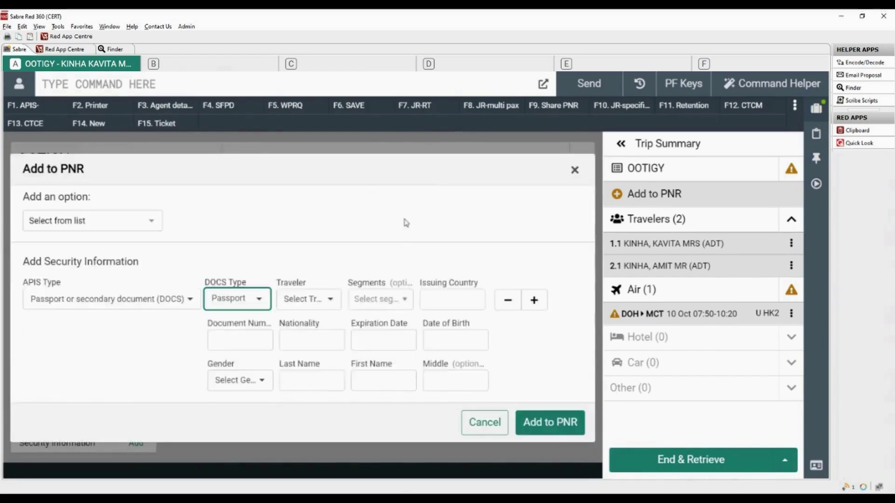
click(331, 303)
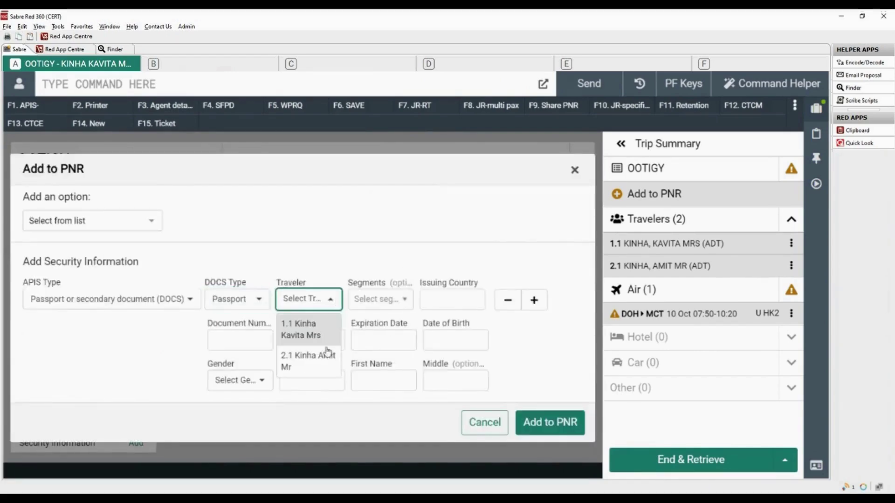
click(320, 363)
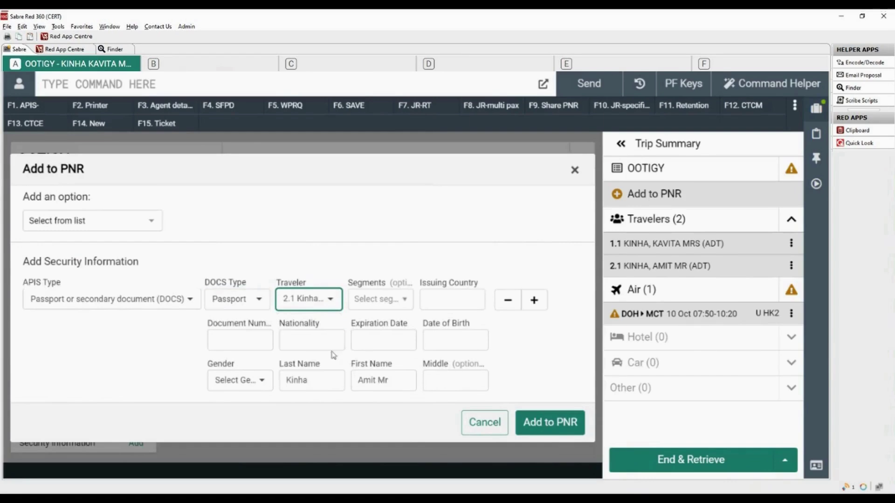
click(404, 303)
click(361, 322)
click(452, 301)
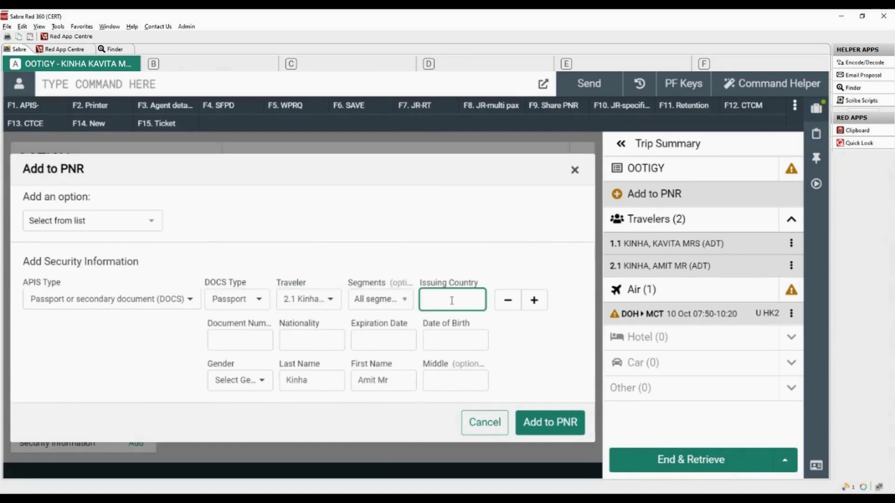
text(IN)
click(459, 326)
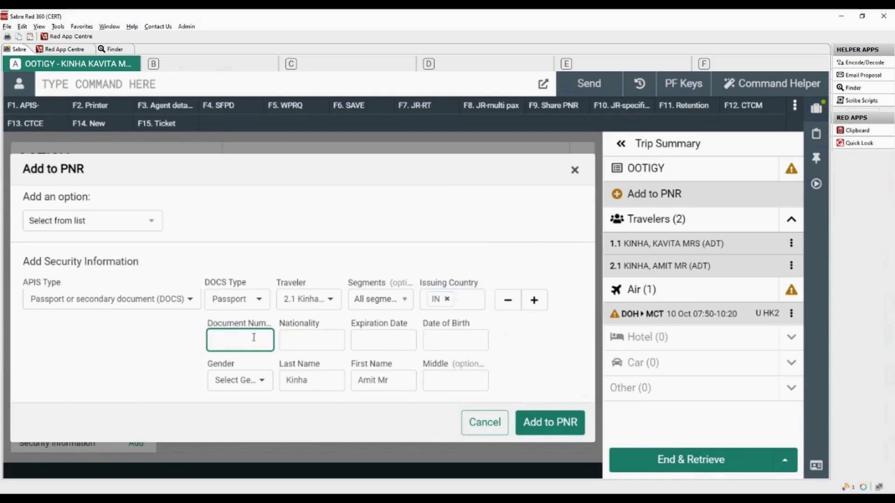
key(Tab)
text(IN)
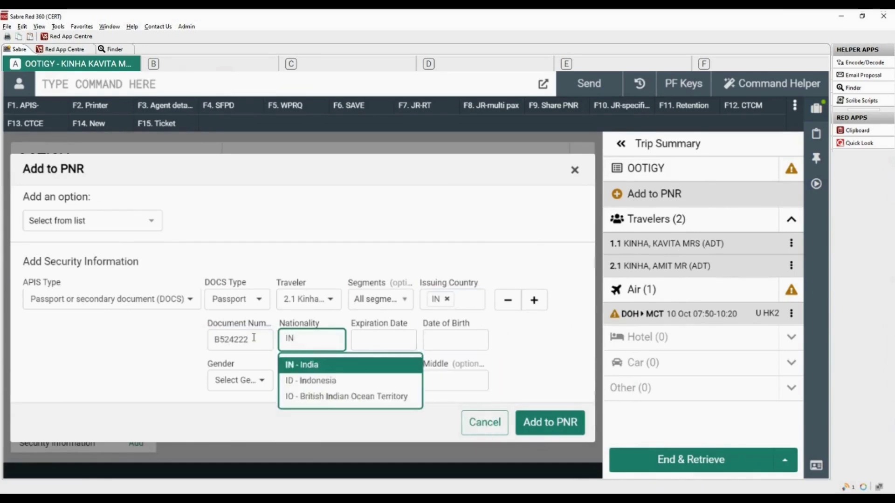
key(Tab)
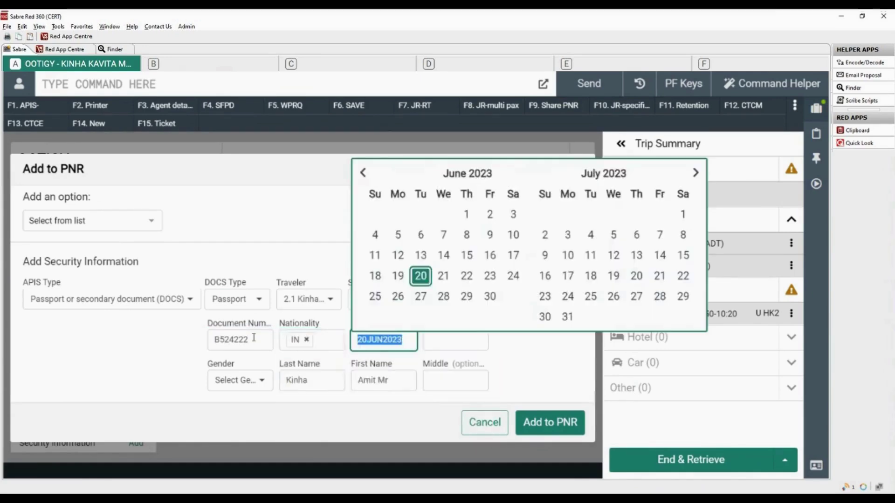
text(20)
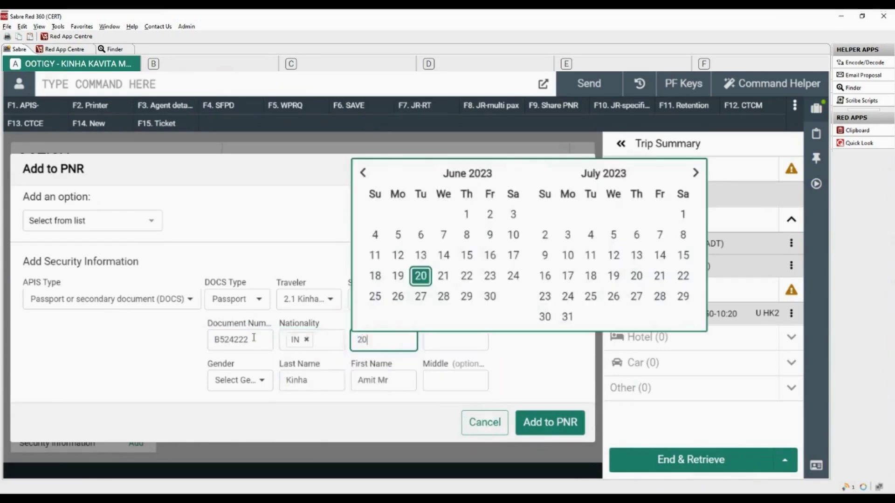
text(FEB28)
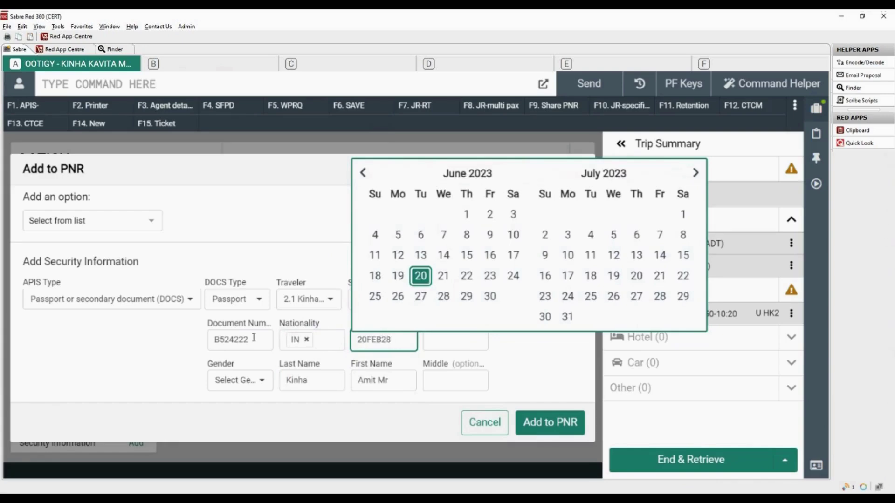
key(Tab)
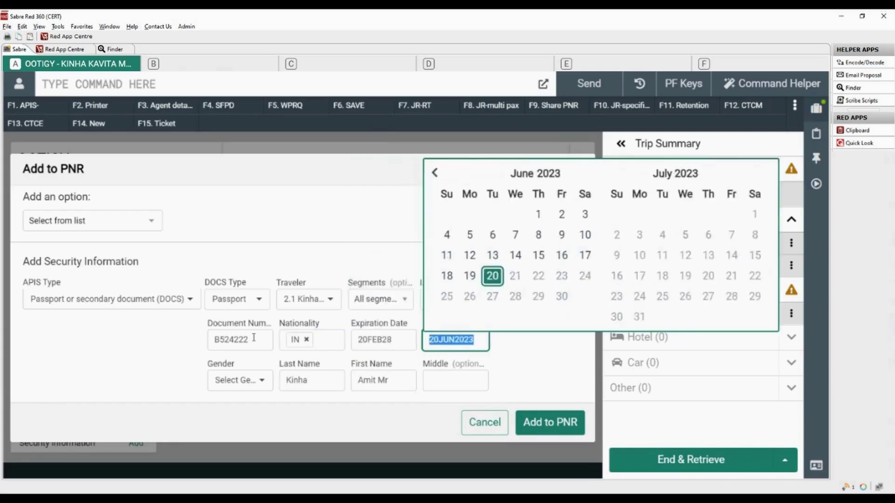
text(20MAR84)
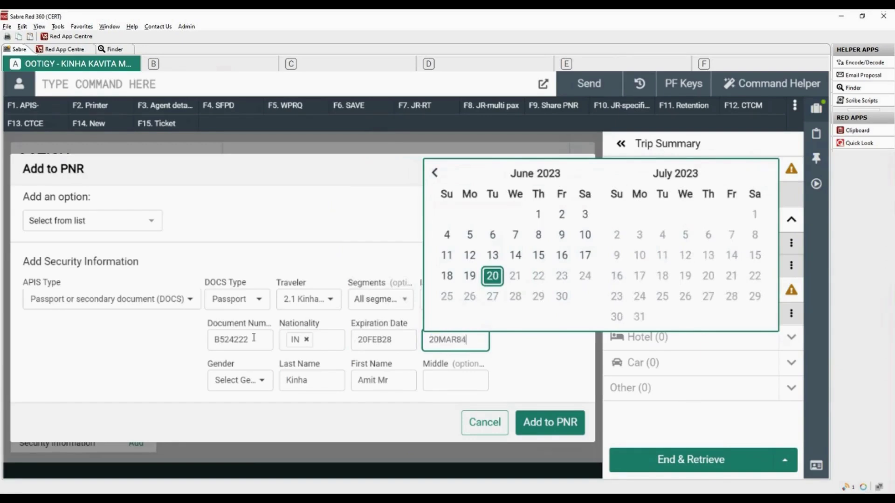
key(Tab)
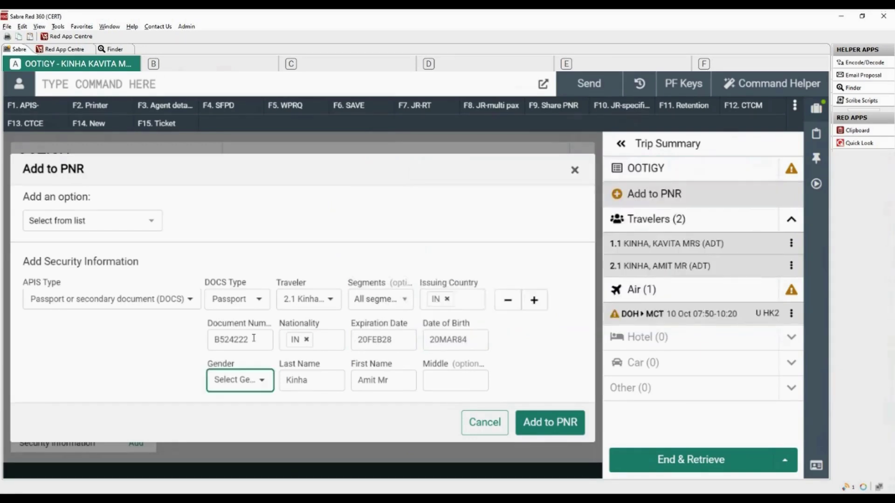
click(259, 381)
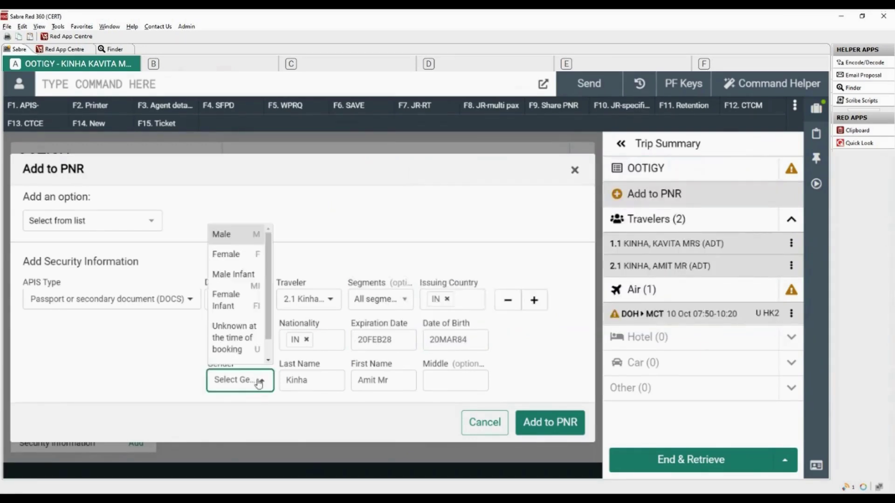
click(238, 238)
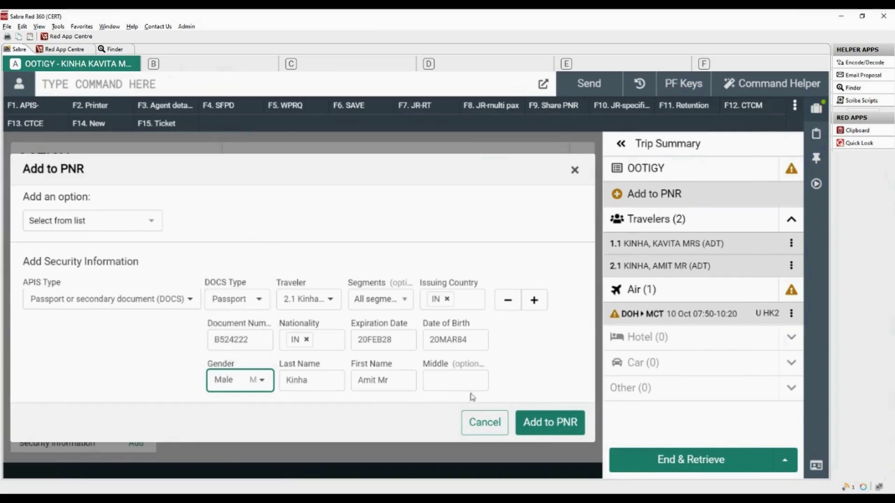
Step: Add a Secure Flights row for traveller 2.1 on the DOH–MCT segment
click(535, 301)
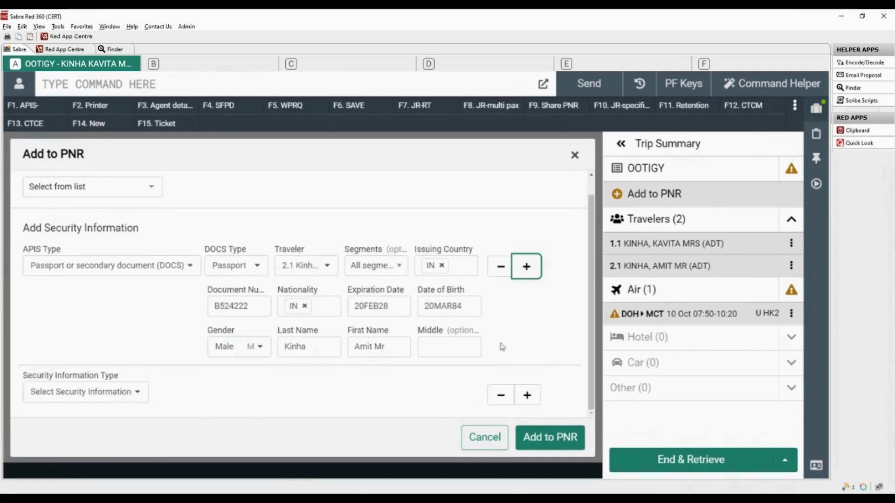
click(140, 395)
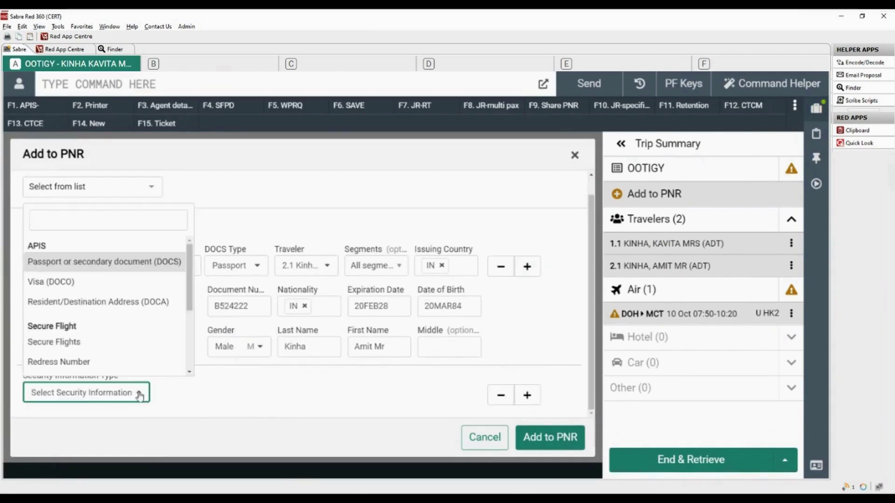
click(97, 343)
scroll(215, 373, down, 1)
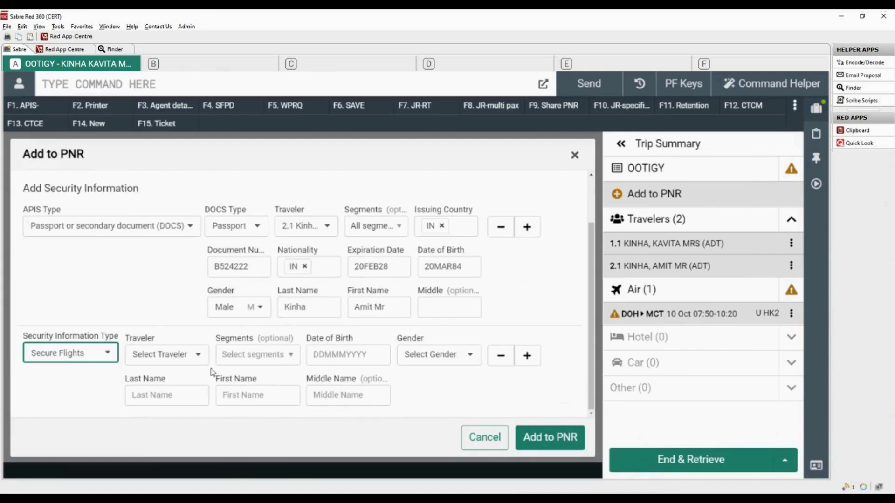
click(199, 358)
click(189, 411)
click(288, 356)
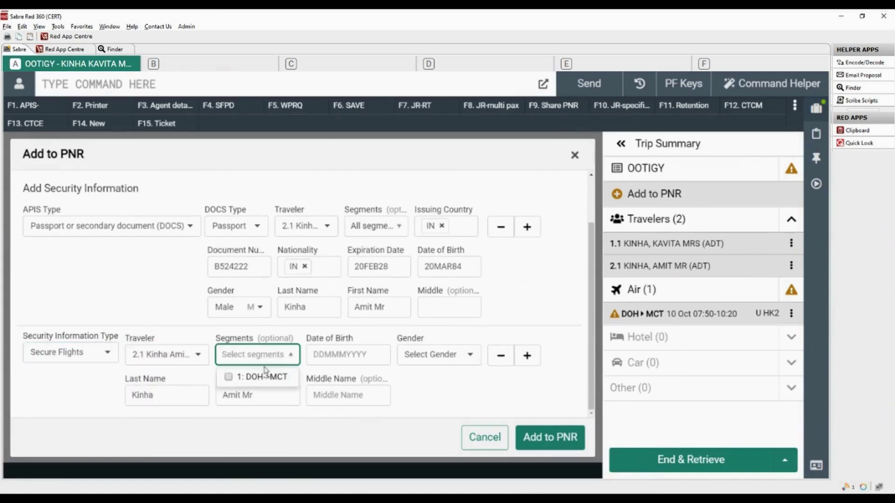
click(229, 378)
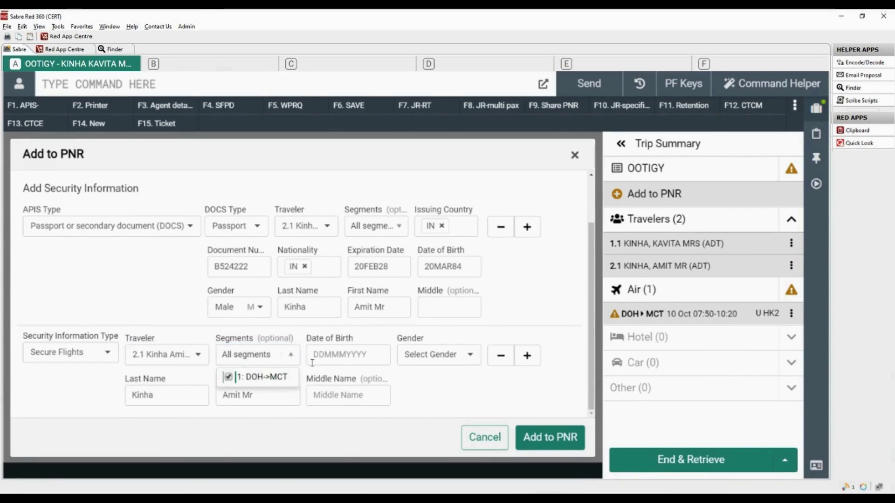
click(345, 355)
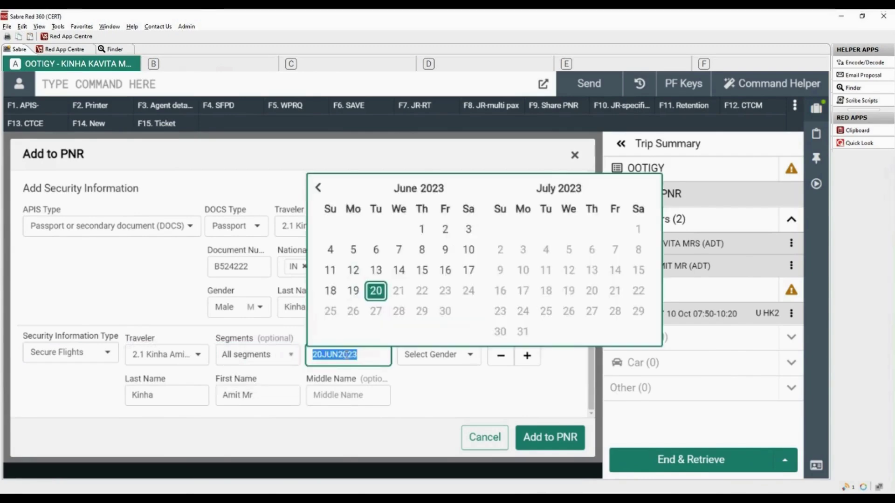
text(20MAR83)
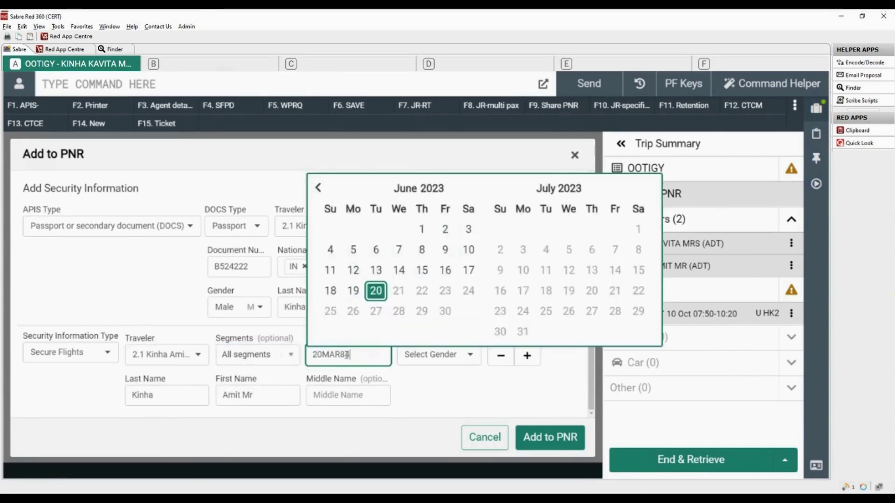
key(Tab)
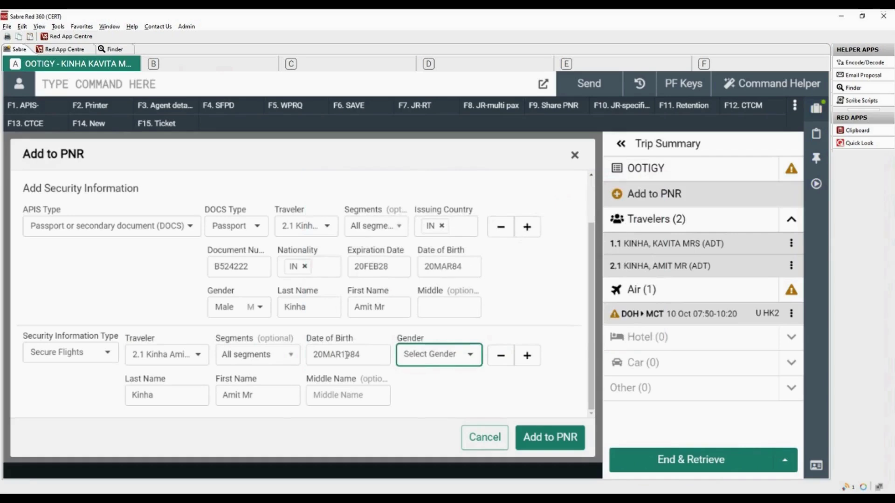
click(431, 360)
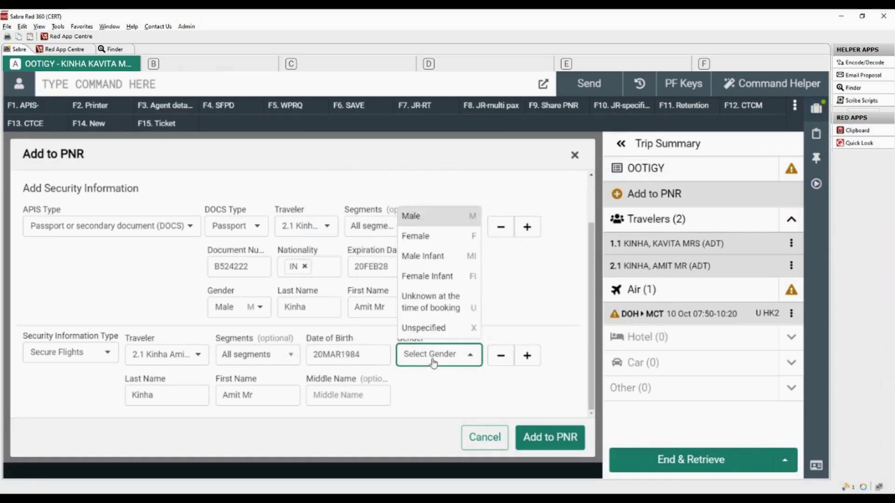
click(462, 217)
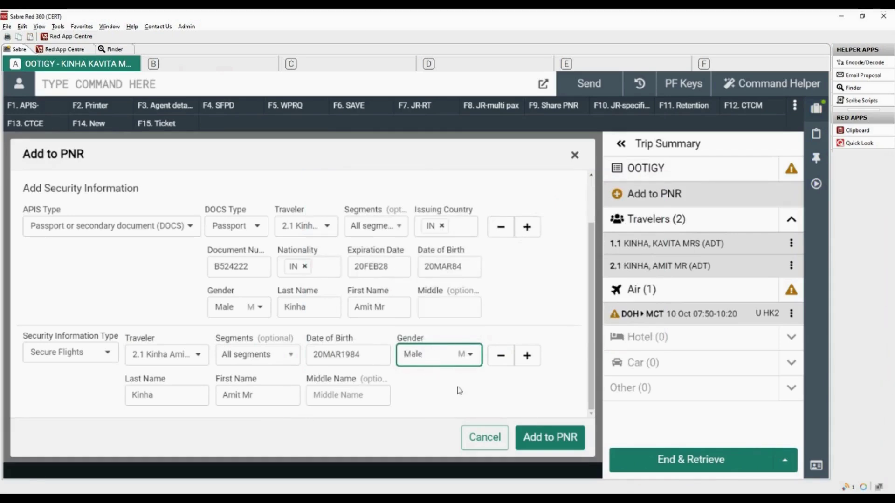
Step: Add an Email Contact (CTCE) row for traveller 2.1 on DOH–MCT with the traveller's e-mail address
click(534, 361)
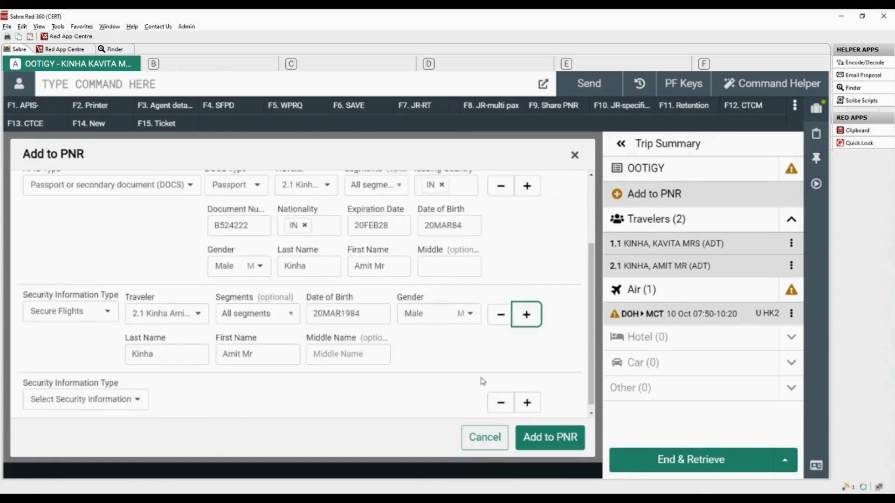
click(138, 400)
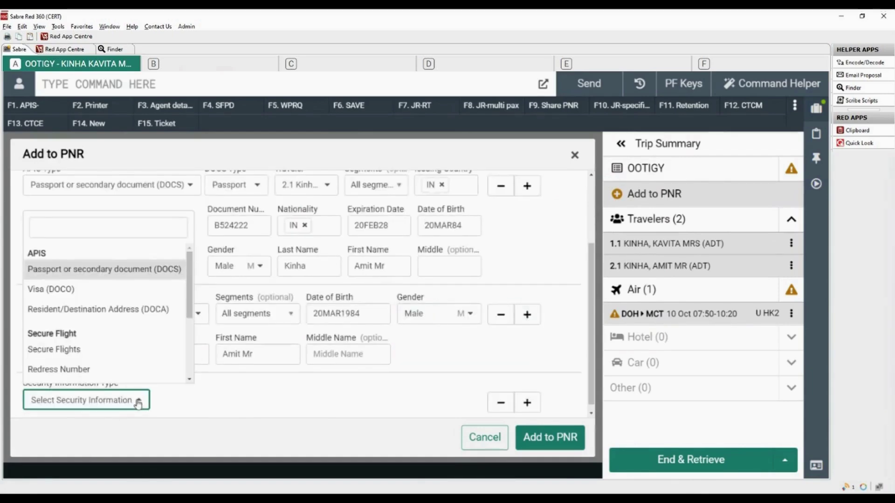
drag(190, 315, 195, 348)
scroll(194, 348, down, 3)
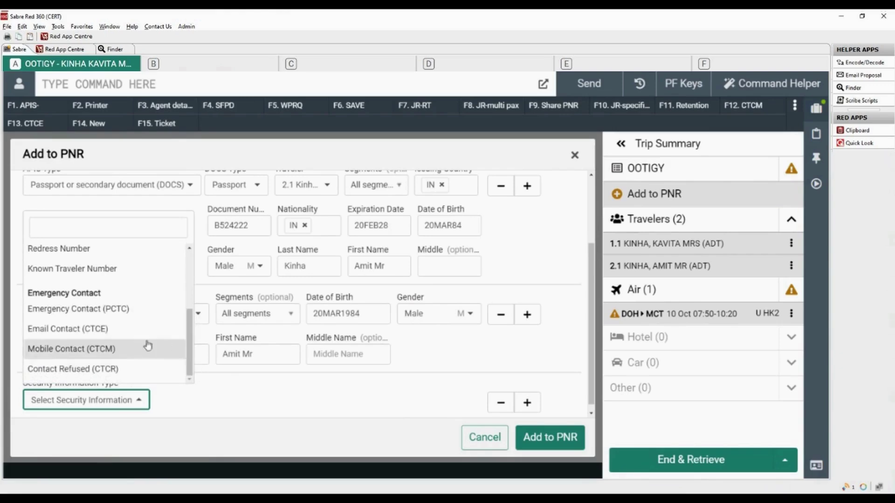
click(101, 331)
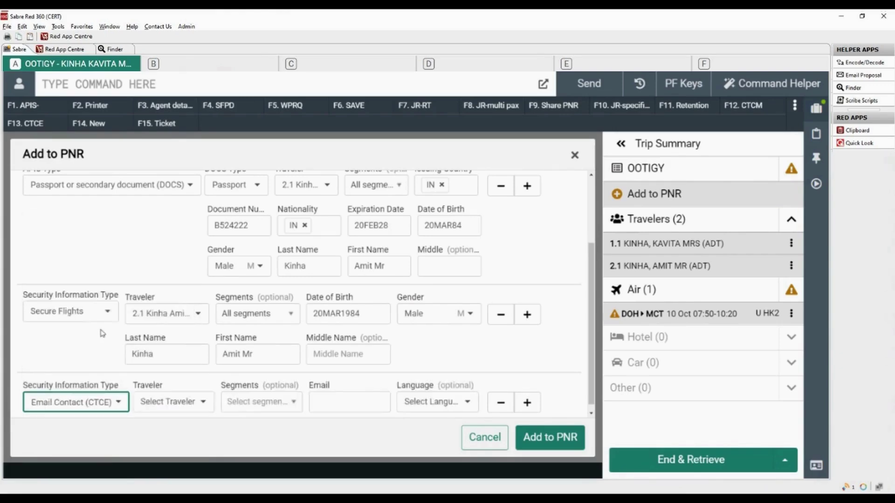
click(203, 404)
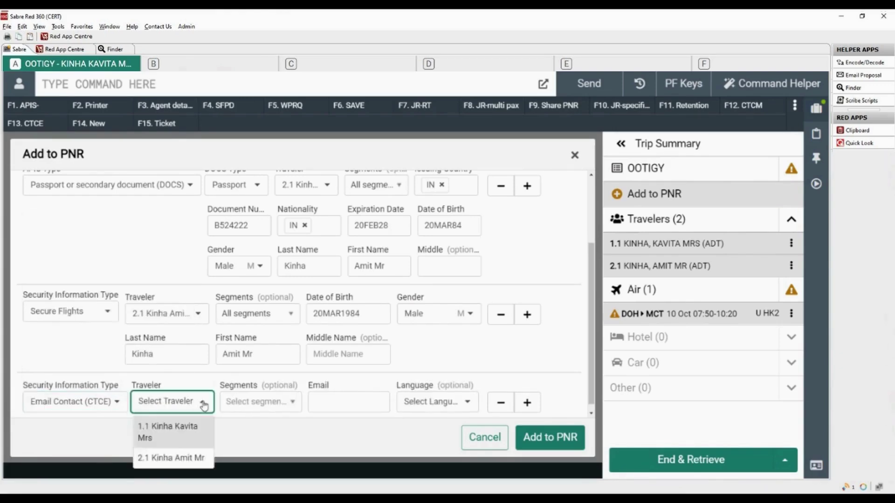
click(182, 458)
click(265, 404)
click(233, 377)
click(317, 402)
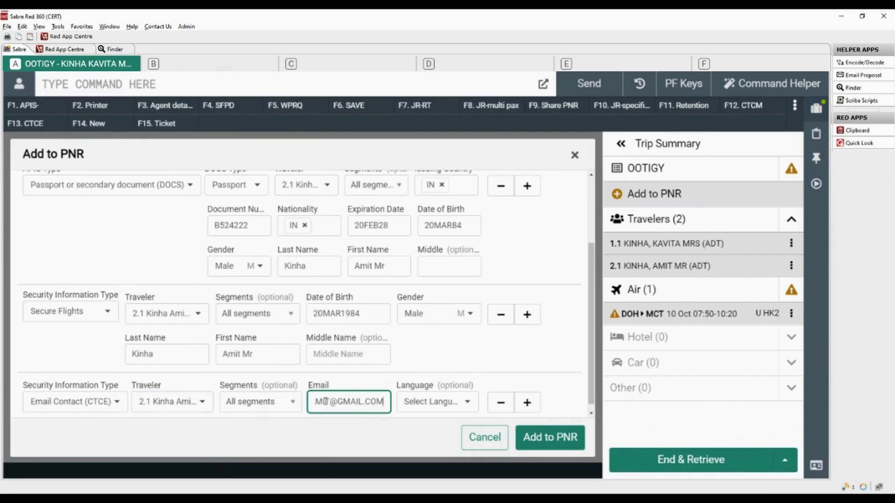
click(527, 403)
Step: Add a Mobile Contact (CTCM) with the mobile number for traveller 2.1 on DOH–MCT, saving all entries to the PNR
click(139, 407)
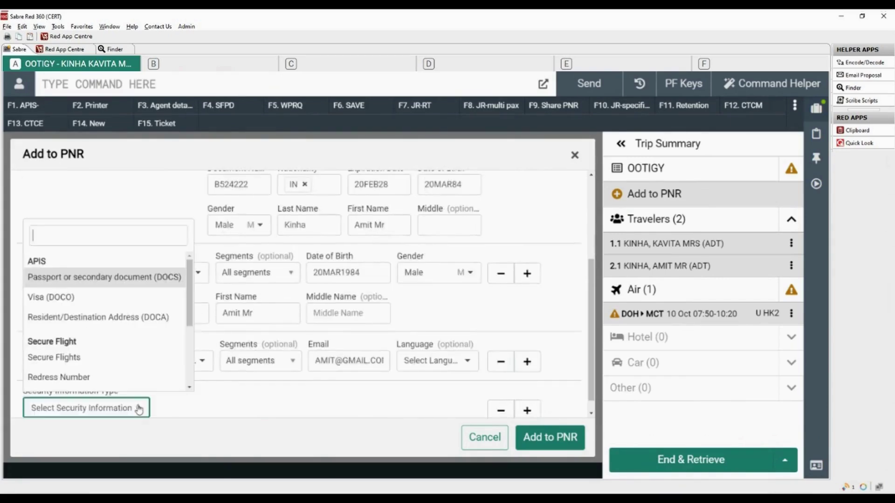
drag(193, 319, 193, 366)
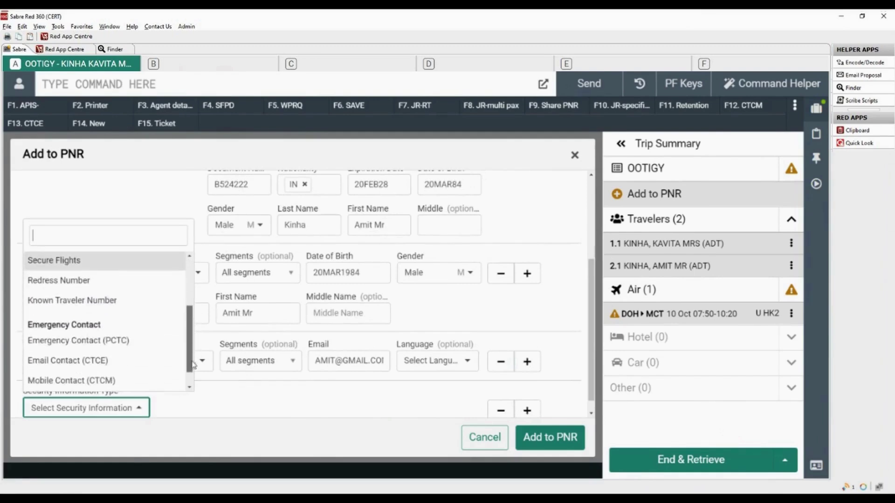
click(110, 381)
click(199, 411)
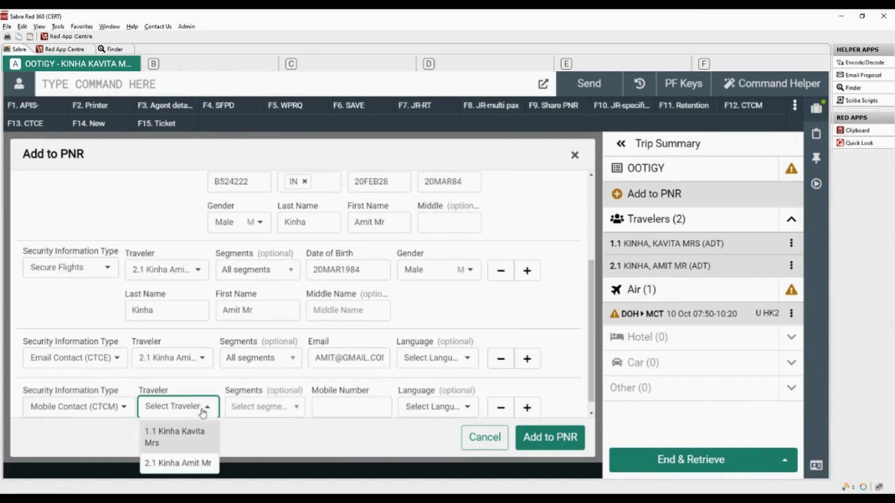
click(199, 464)
click(274, 413)
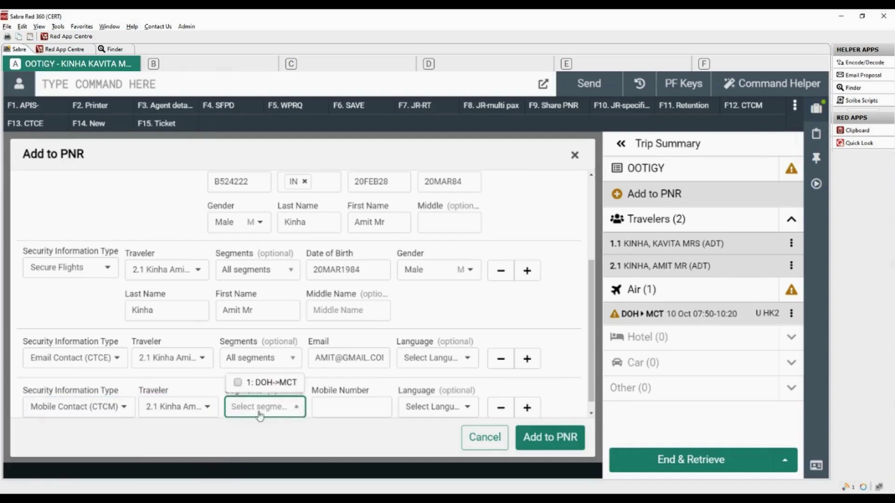
click(237, 384)
click(327, 408)
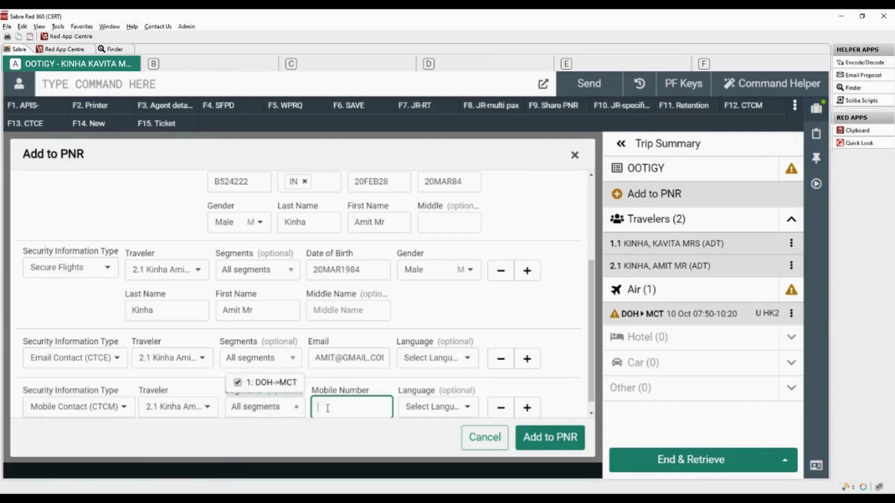
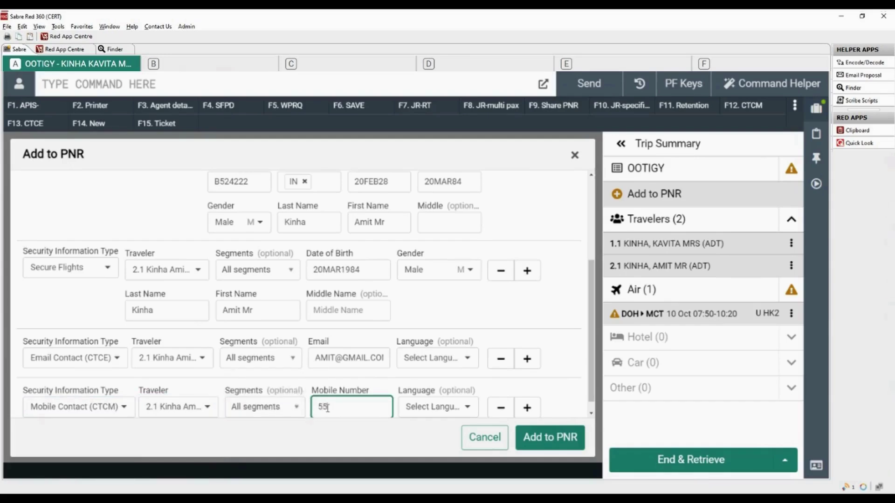
click(550, 443)
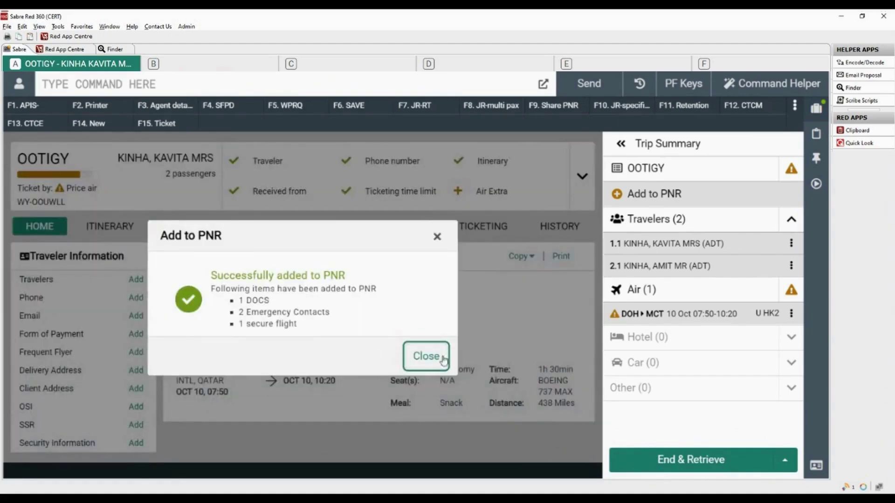
click(426, 357)
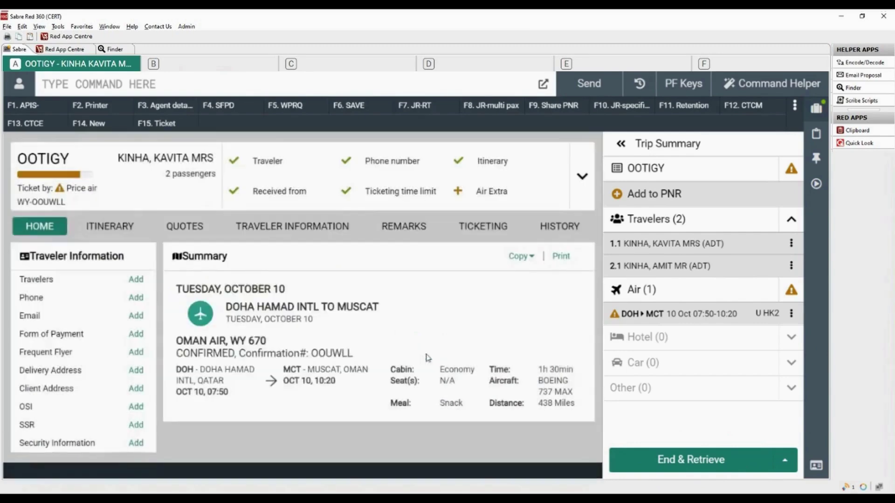
Step: Add an Itinerary Form Remark on segment 1 DOH–MCT: 'Please arrive at the airport early'
click(412, 227)
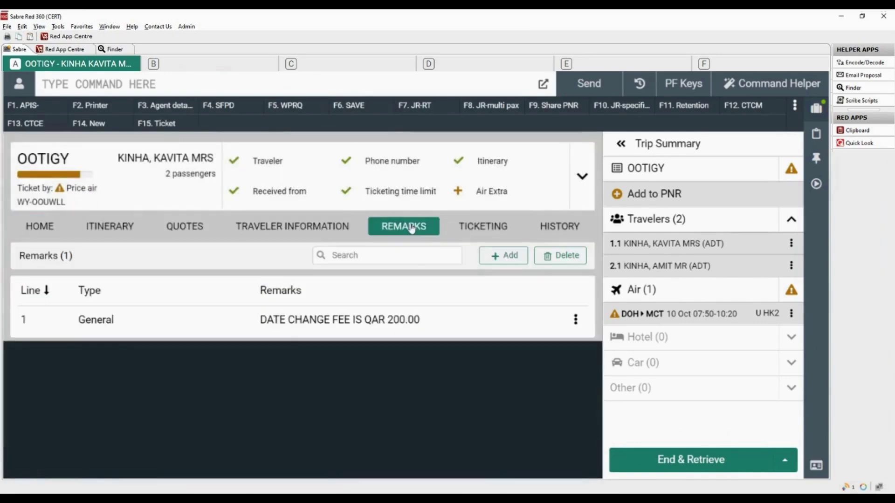
click(509, 257)
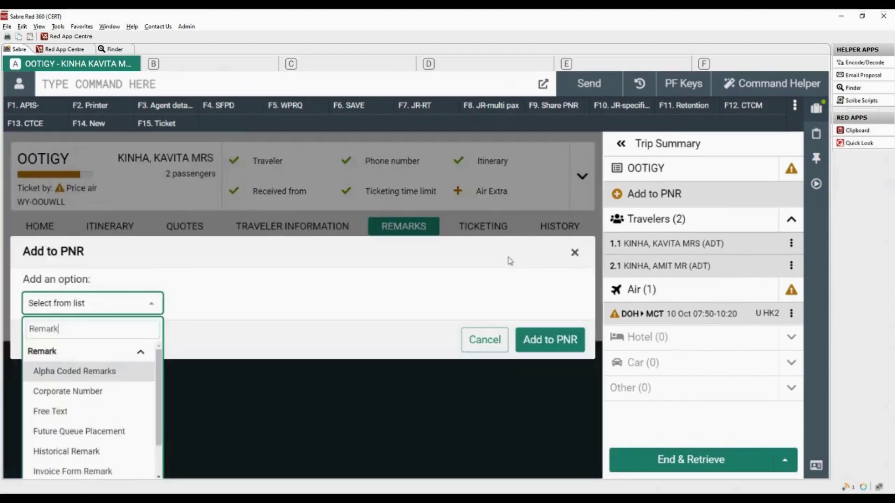
scroll(158, 395, down, 2)
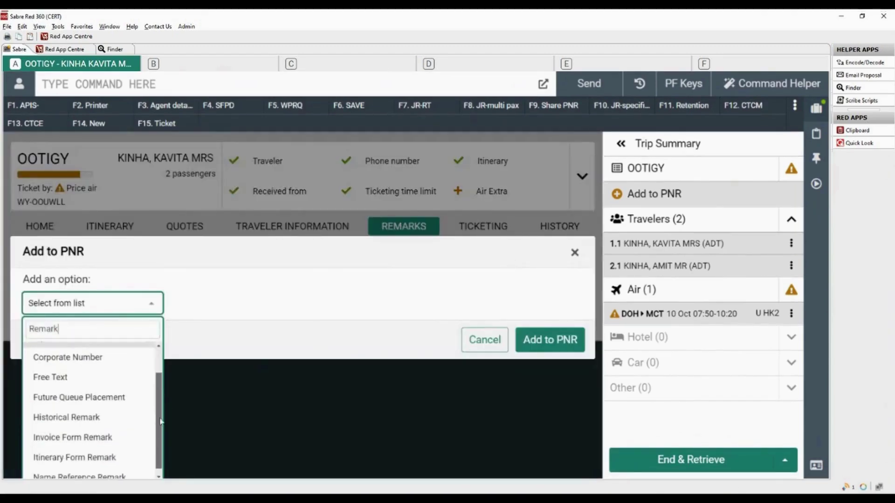
click(105, 452)
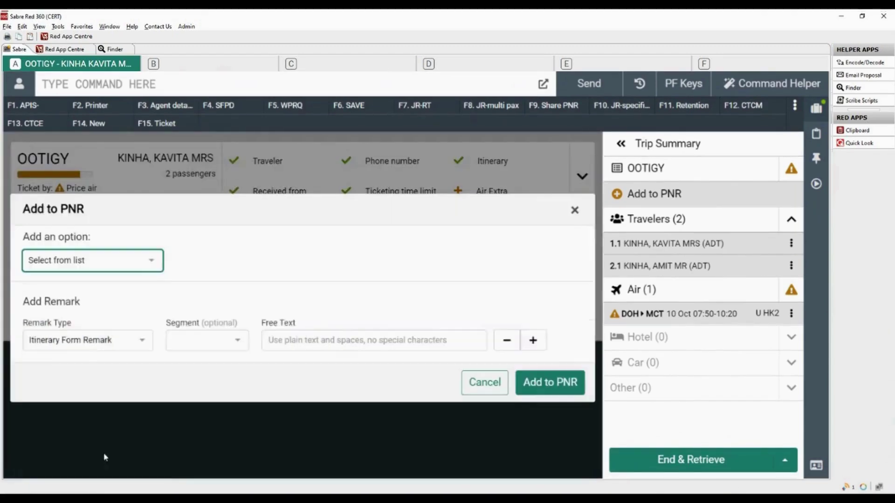
click(238, 341)
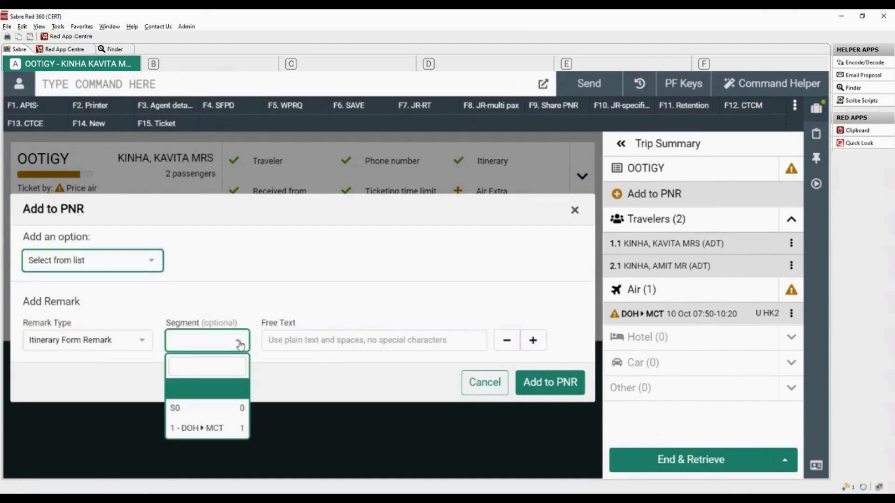
click(198, 429)
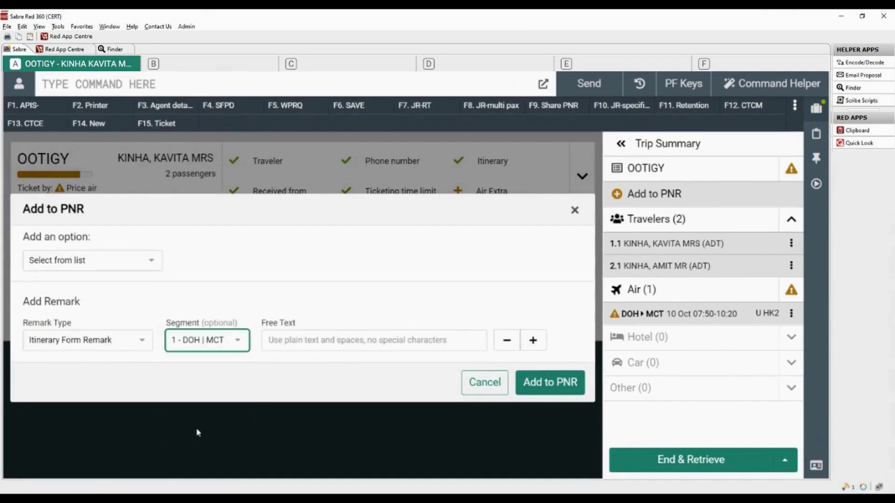
click(300, 343)
text(Please arrive at the airport ea)
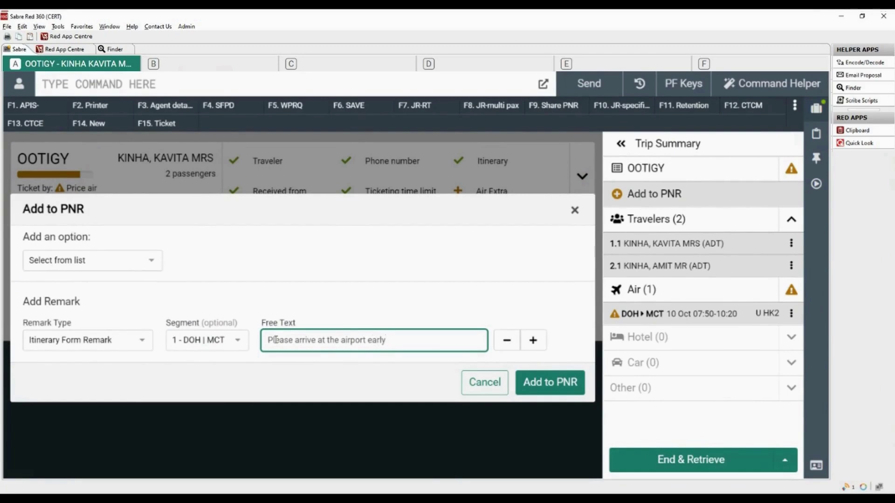
text(rly)
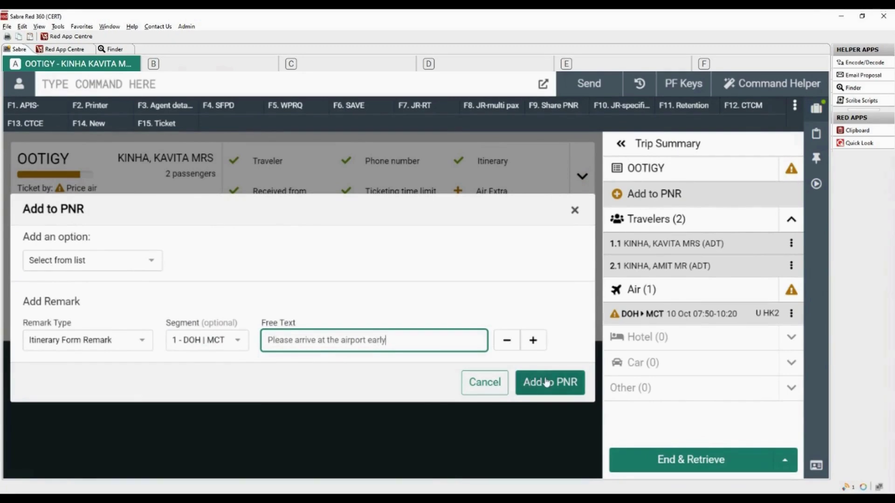
click(546, 383)
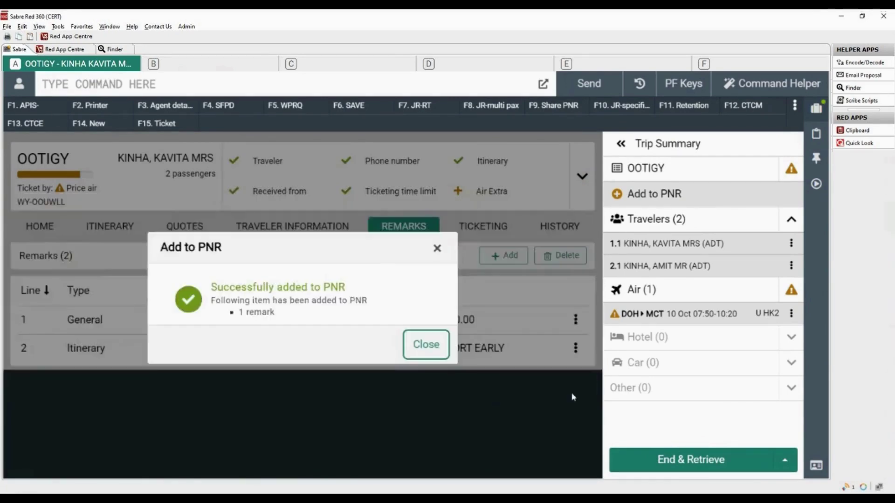
click(426, 345)
Step: Enter 6P§ER to end and redisplay the PNR, then return to the graphical summary
click(295, 81)
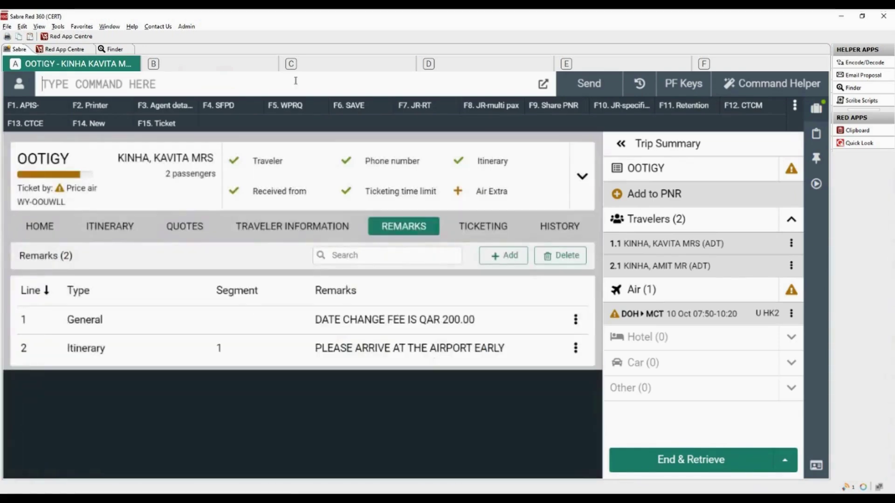
text(6P)
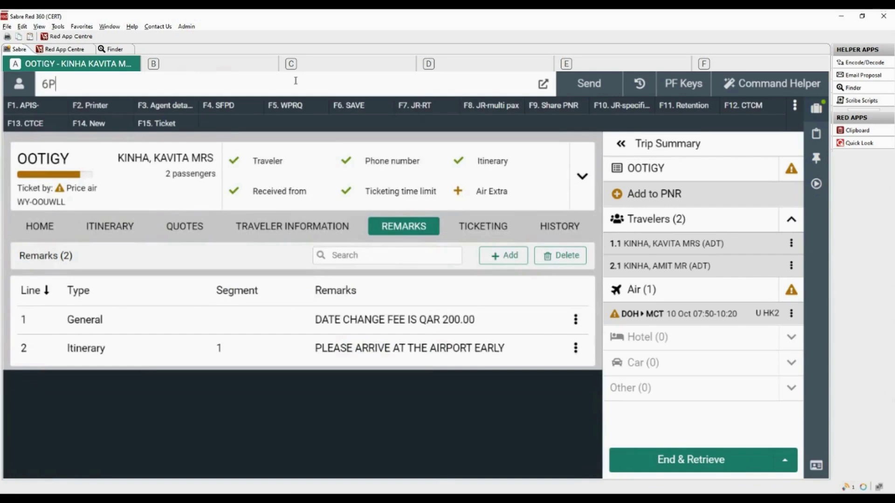
text(§ER)
key(Return)
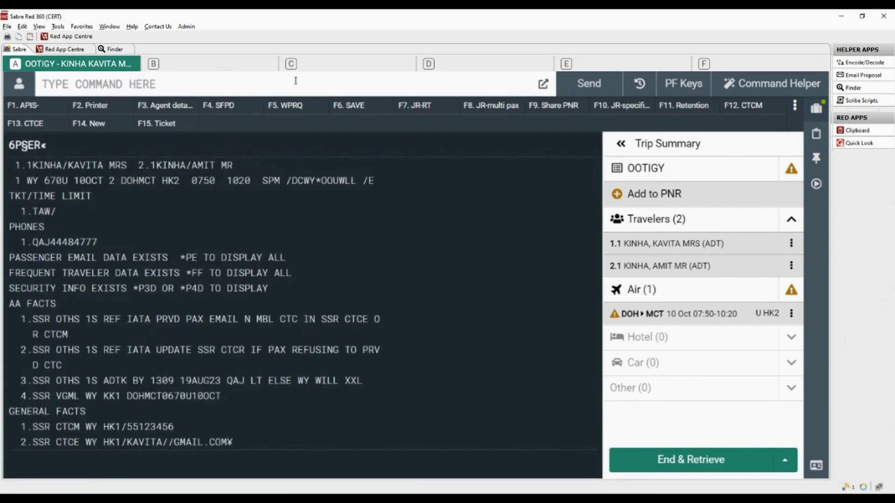
click(647, 168)
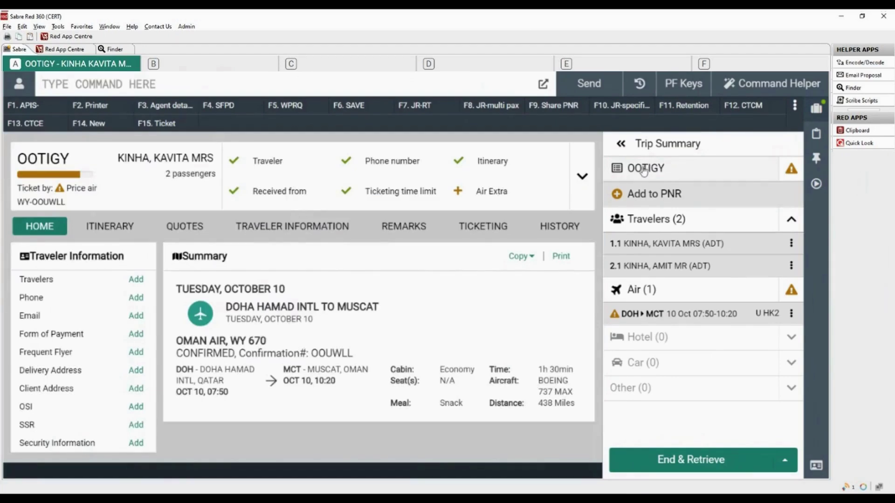
Step: Cycle the Traveler Information display through Email, Frequent Flyer, OSI, SSR and Security Information
click(40, 320)
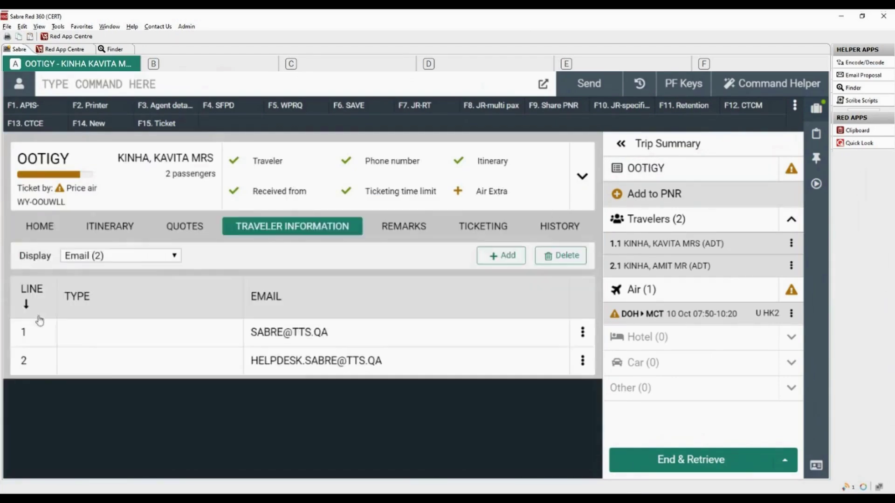
click(173, 258)
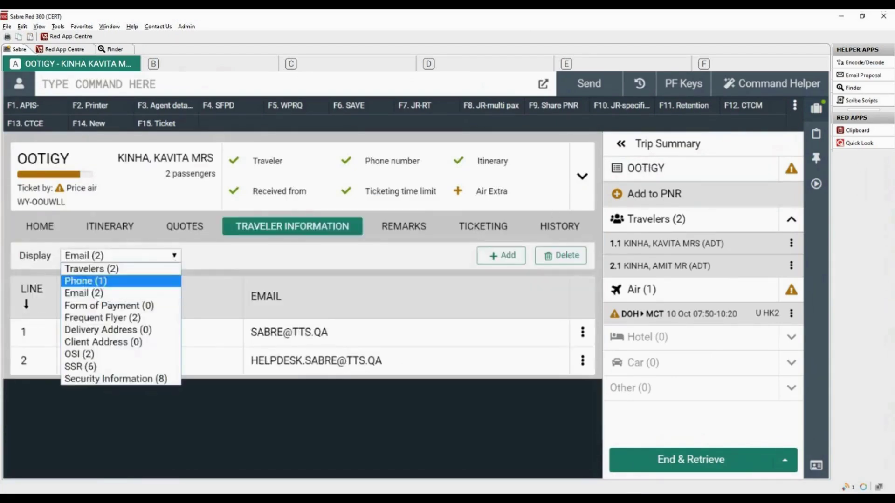
click(139, 318)
click(174, 258)
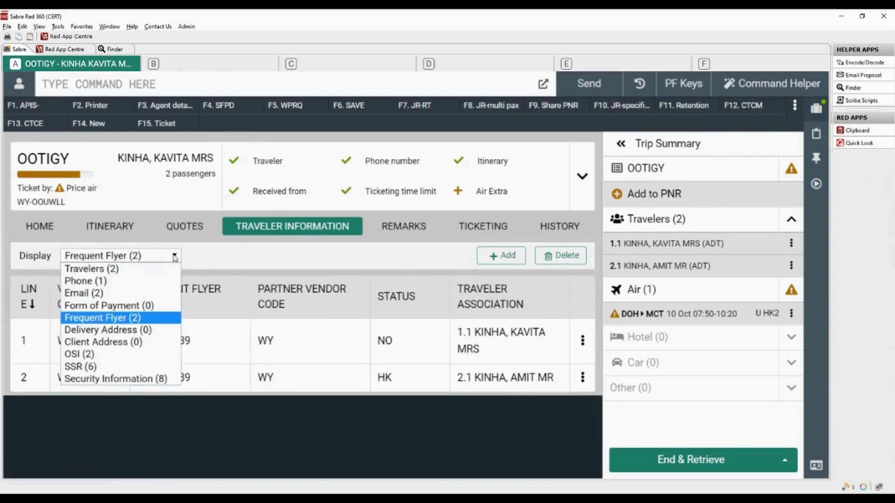
click(79, 355)
click(175, 257)
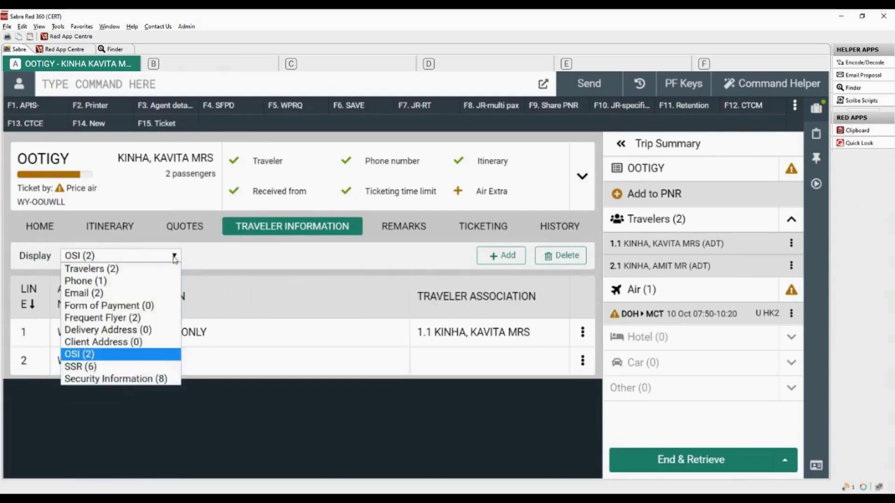
click(79, 367)
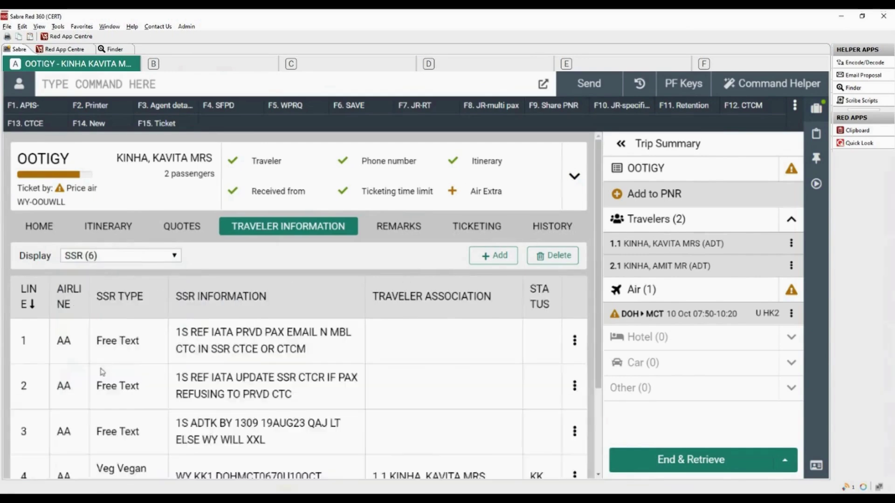
scroll(175, 195, down, 3)
click(175, 140)
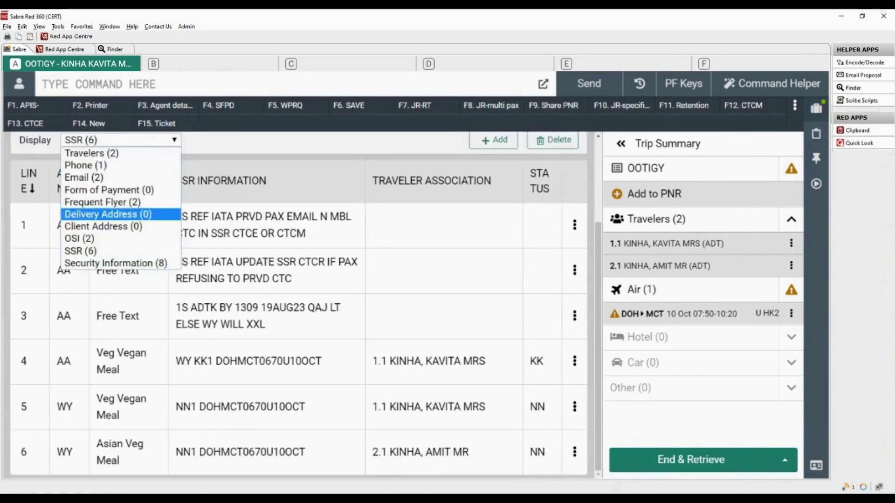
click(166, 263)
scroll(166, 267, up, 2)
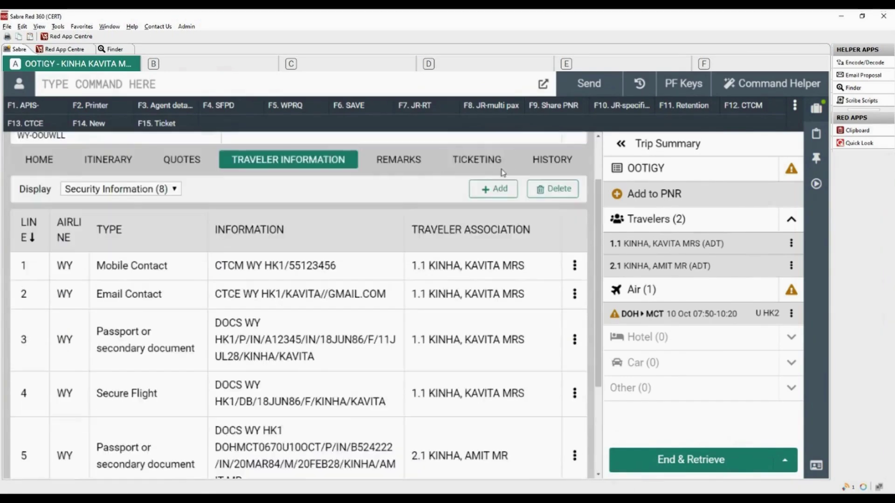
Step: Show the Remarks tab and request the full PNR display with *A
click(406, 163)
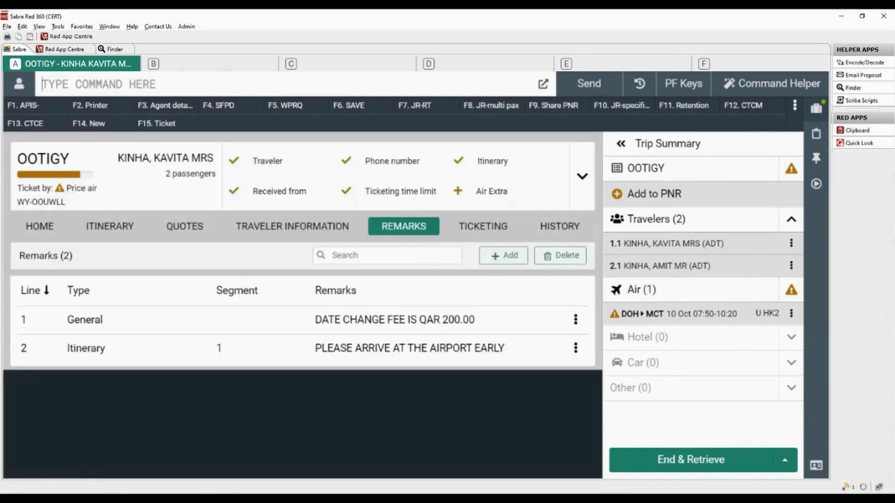
text(*A)
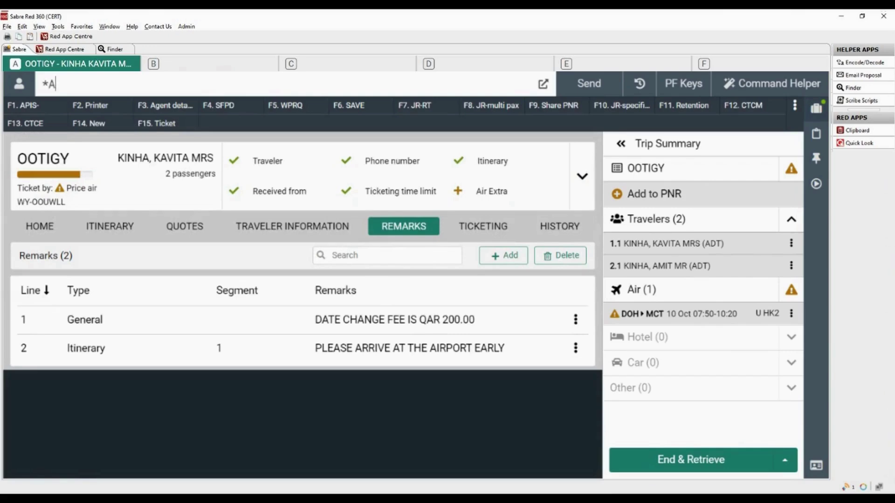
key(Return)
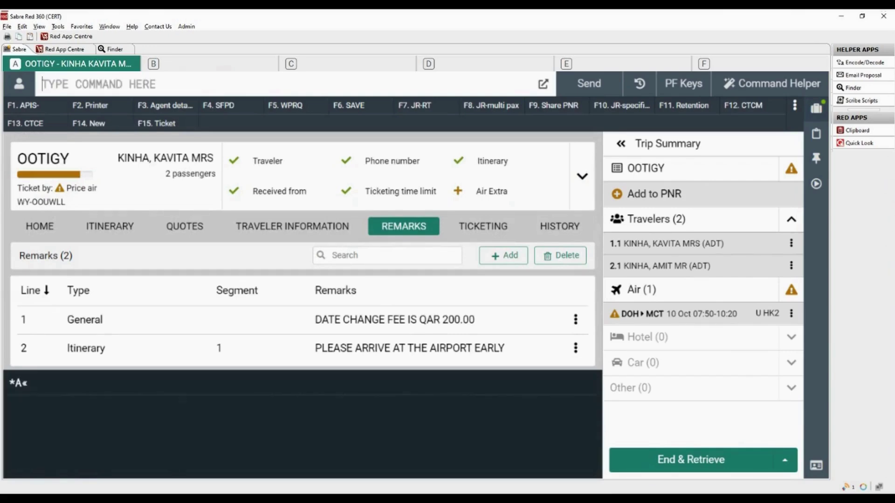